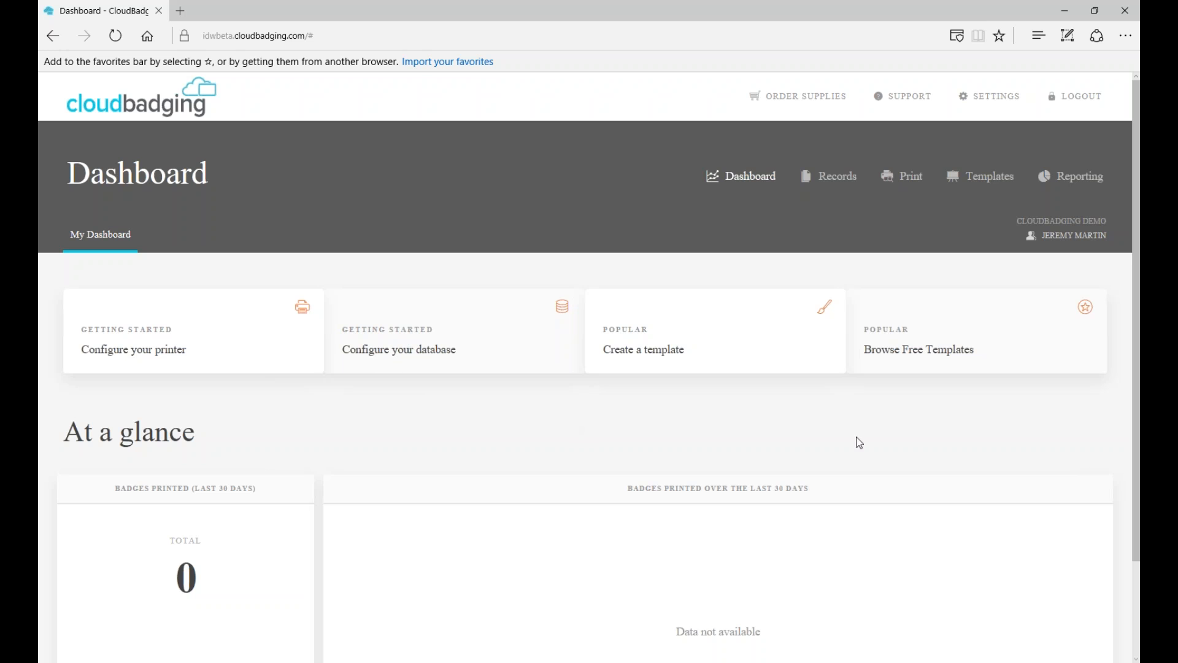
Open the default dataset for editing from the data configuration settings
click(990, 96)
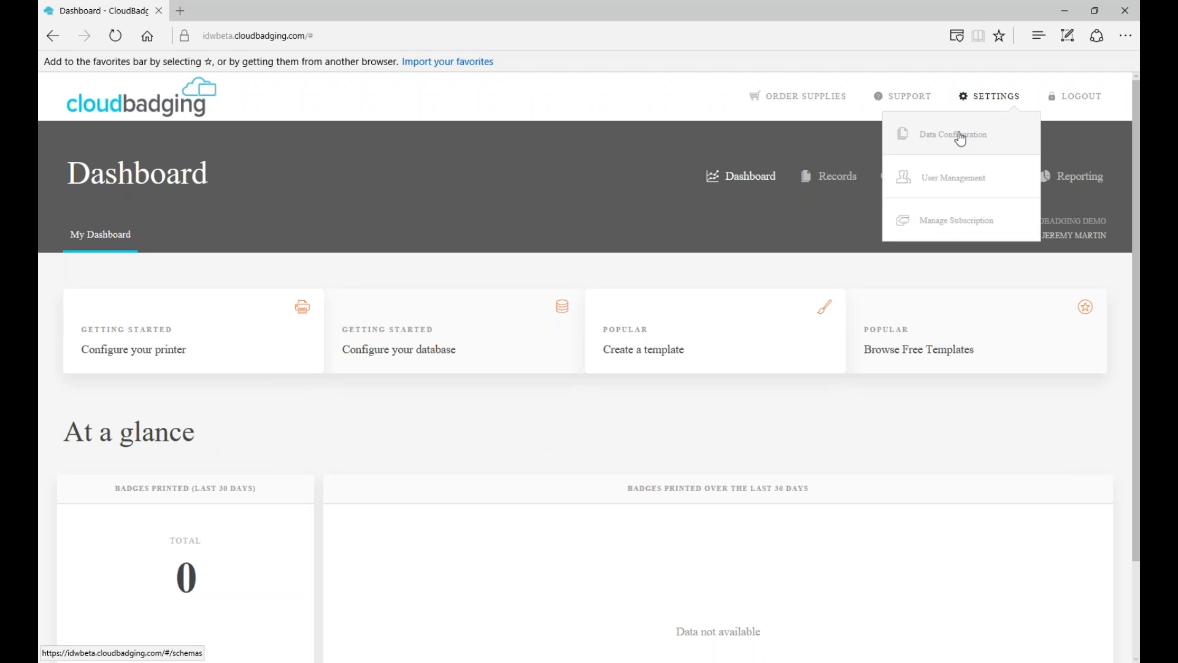
click(941, 136)
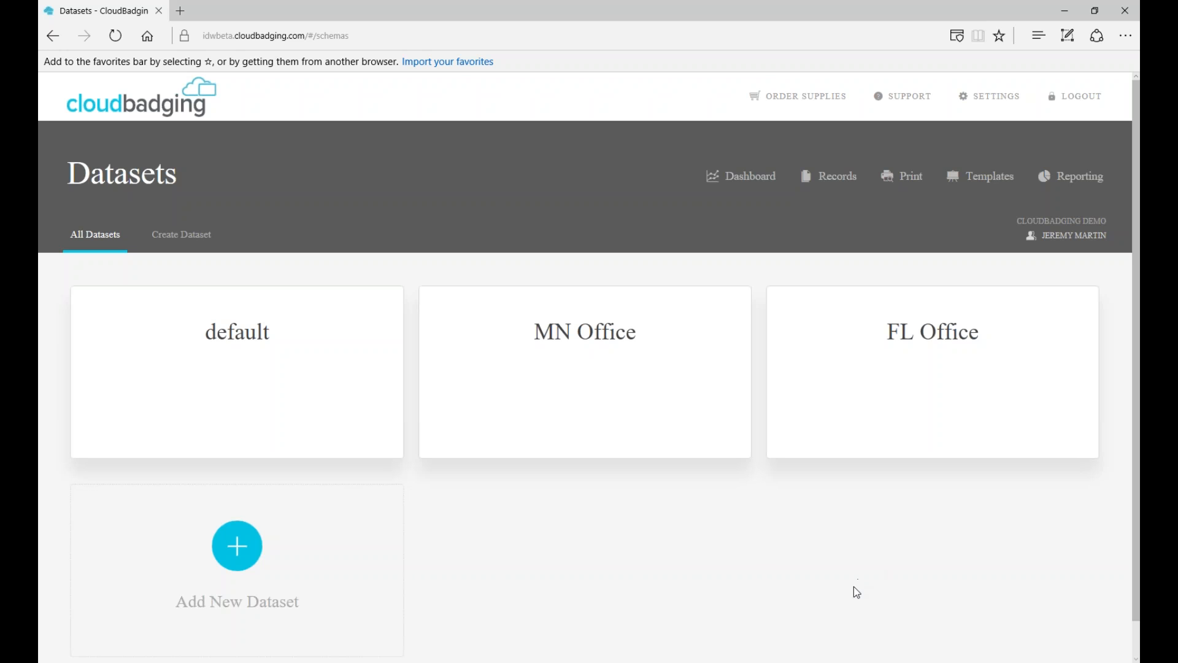
click(220, 379)
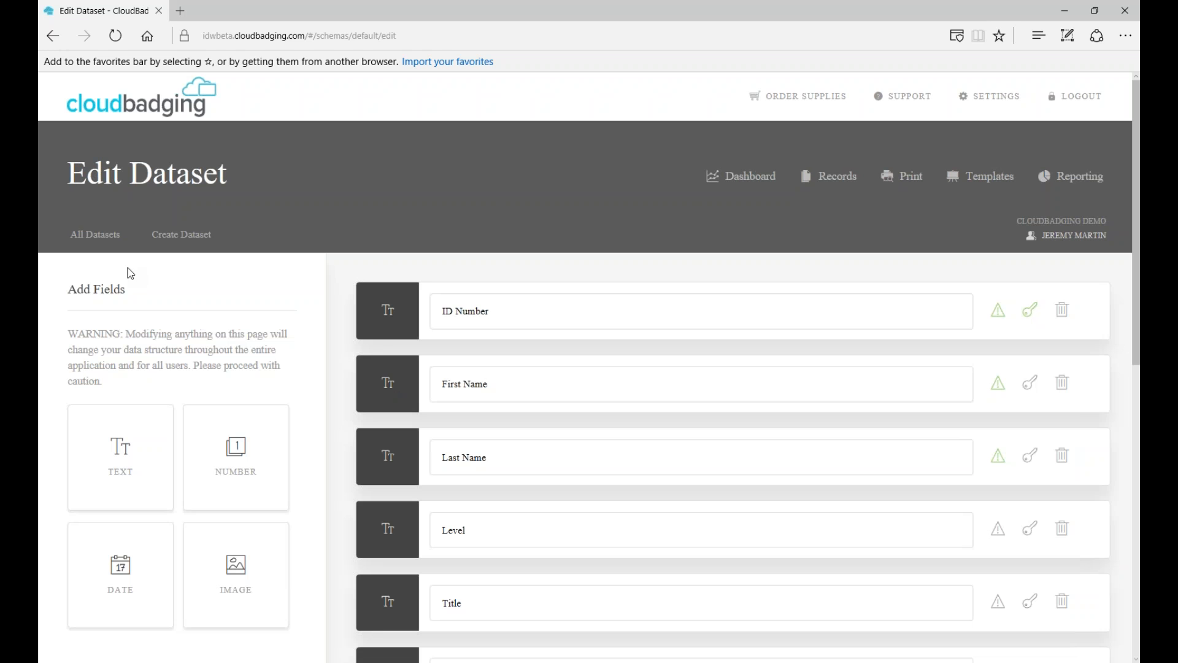
Delete the Level field from the default dataset
scroll(155, 300, down, 3)
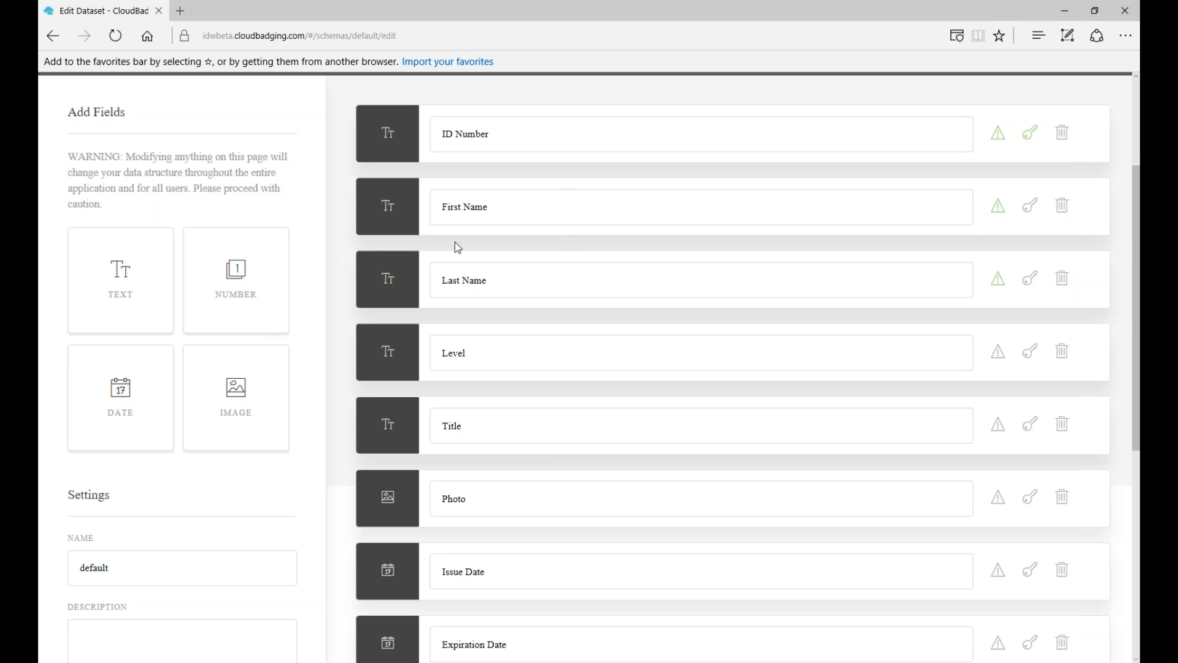
scroll(344, 150, up, 3)
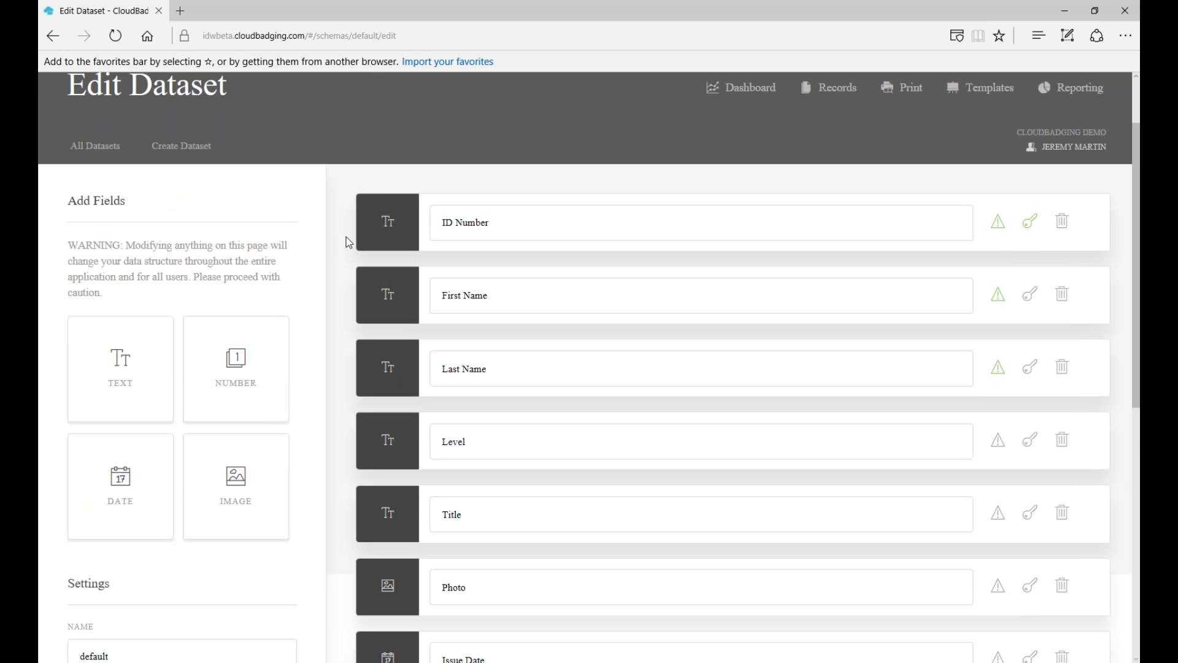
scroll(348, 256, down, 3)
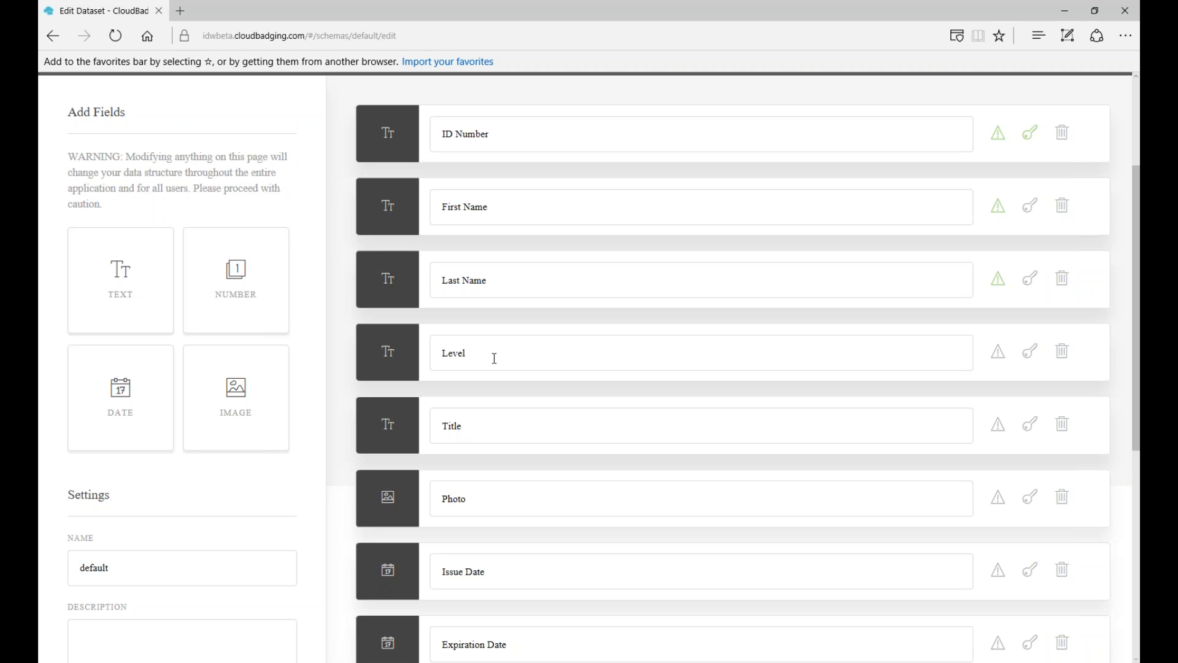
scroll(538, 364, down, 3)
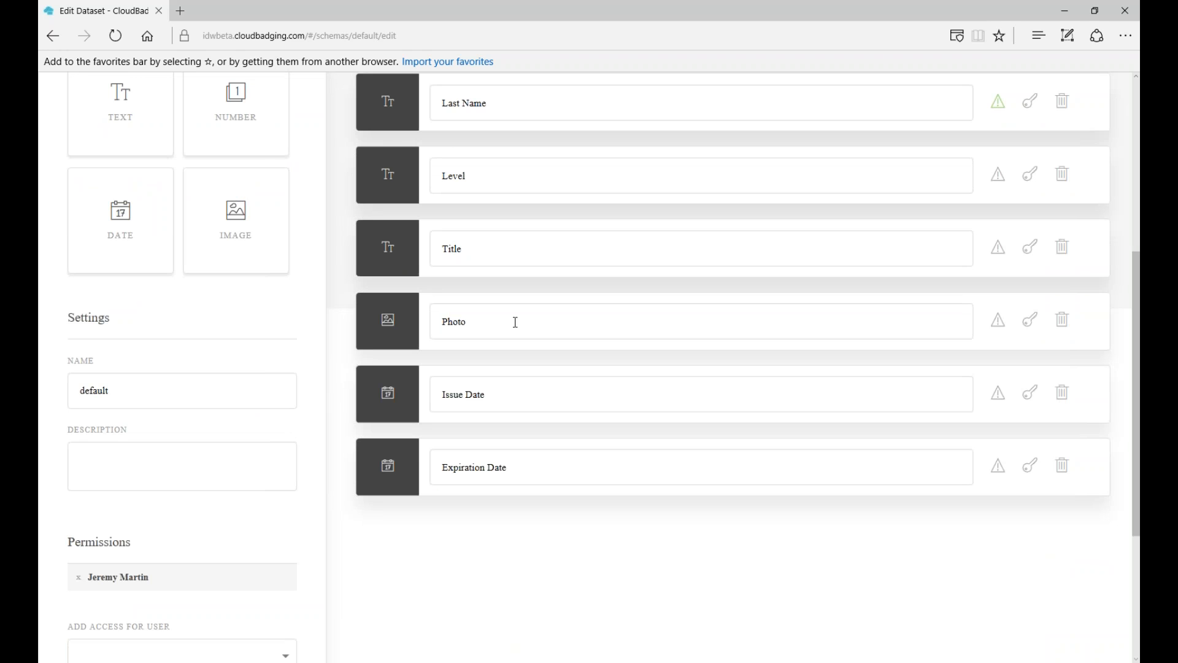
scroll(487, 529, up, 2)
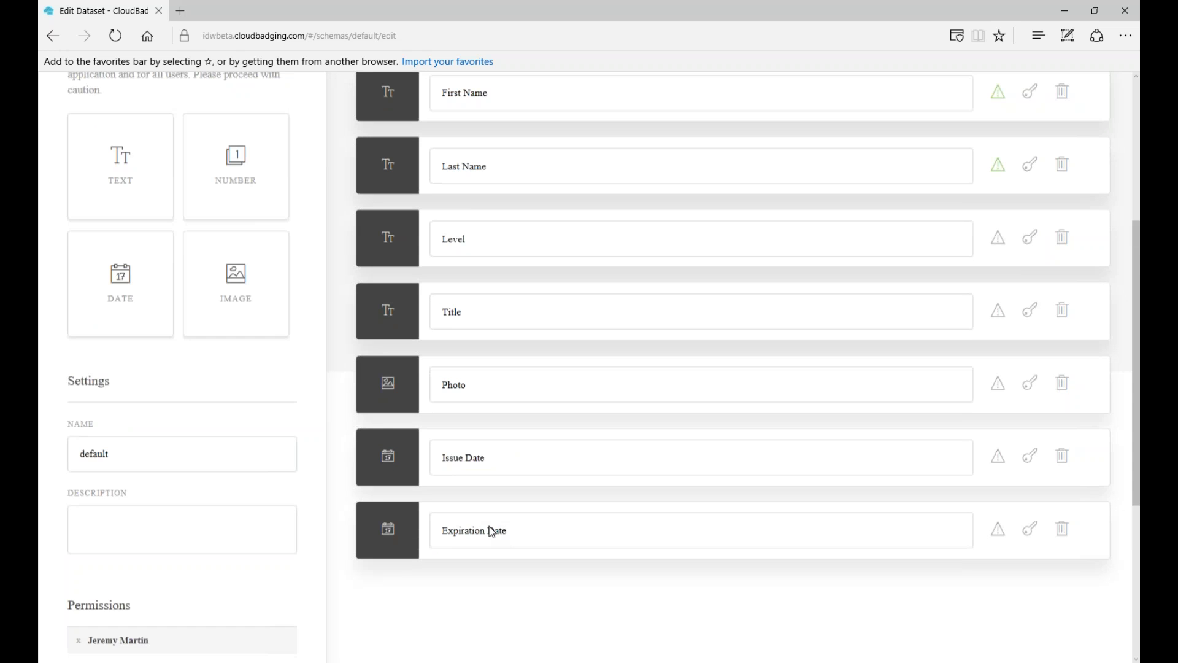
scroll(478, 460, up, 2)
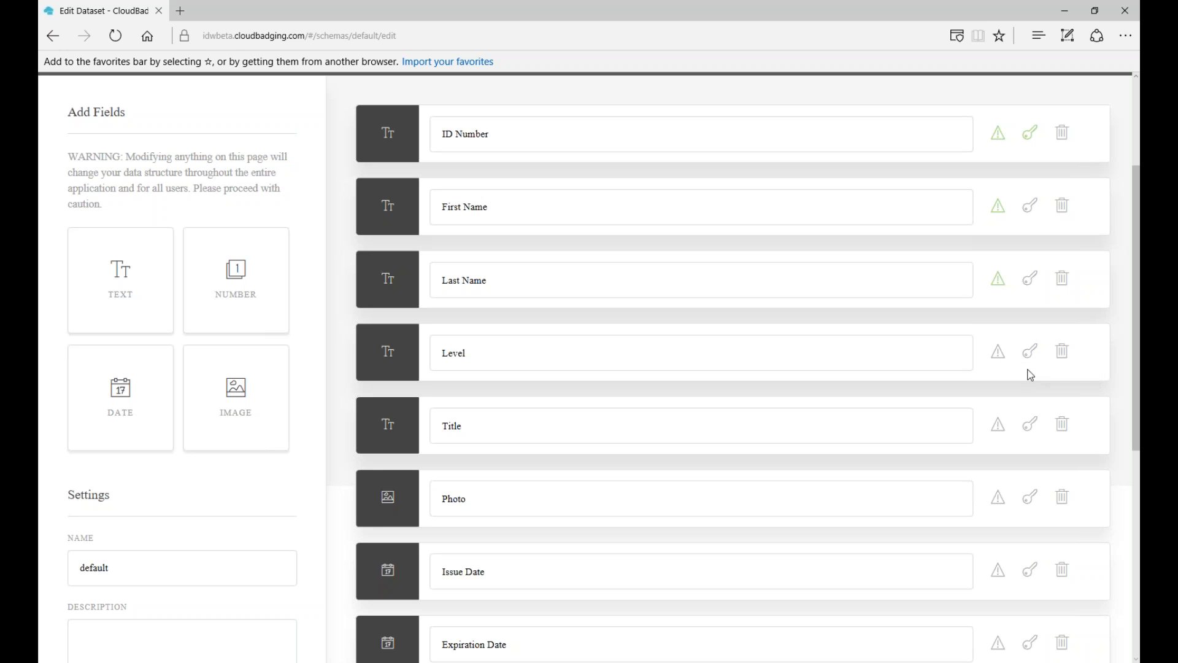
click(1061, 355)
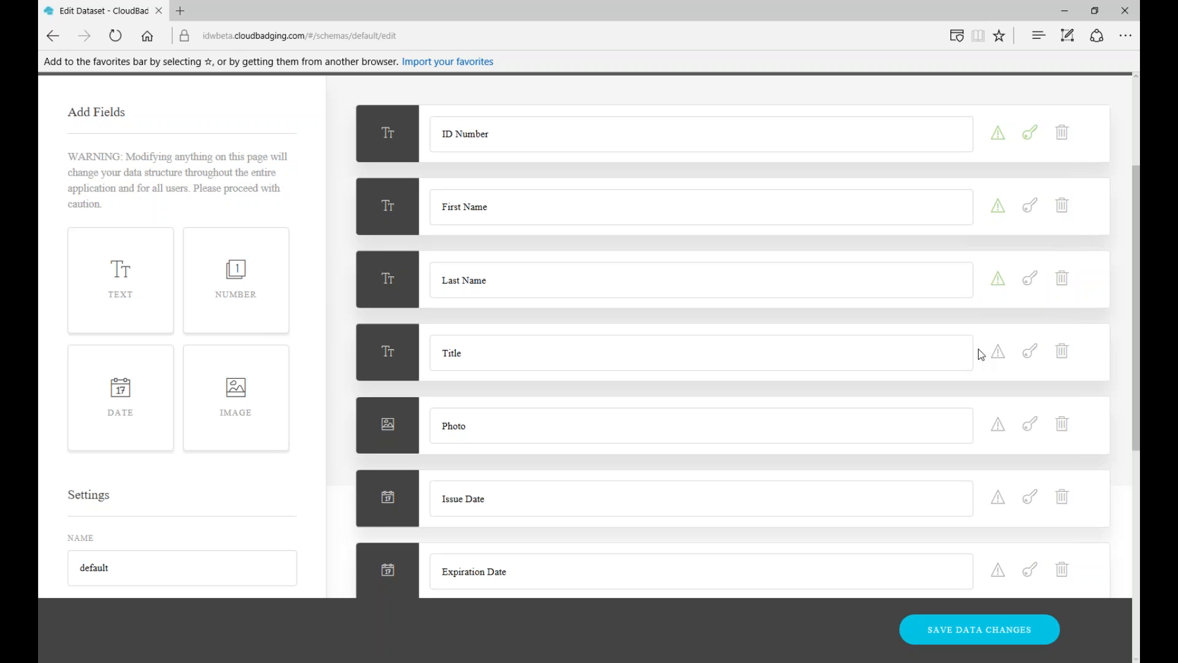
Mark the Title field as required and remove that requirement again
click(1000, 358)
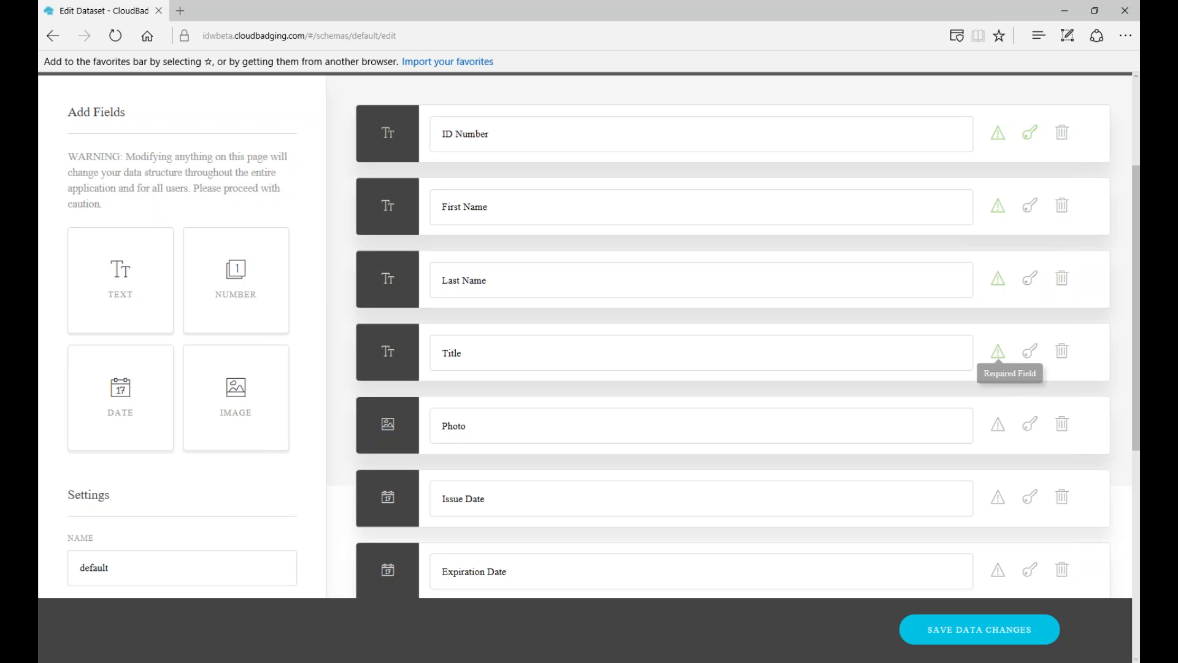
click(1000, 357)
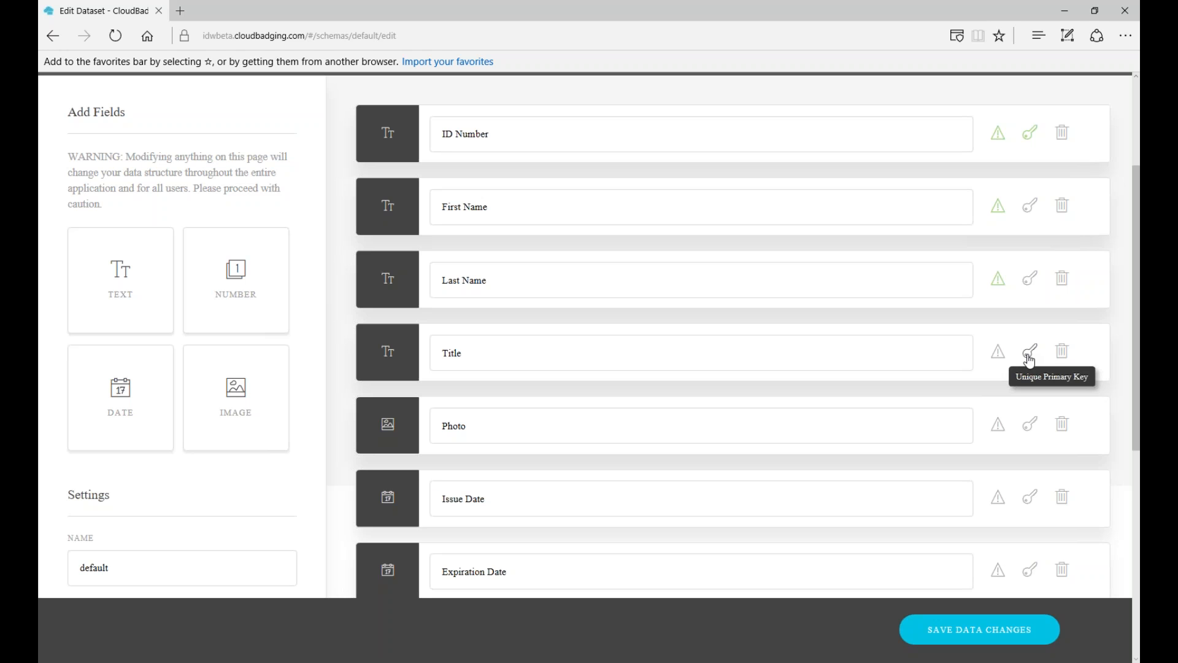
Add a text field named "Label or Name" to the dataset
scroll(781, 263, up, 3)
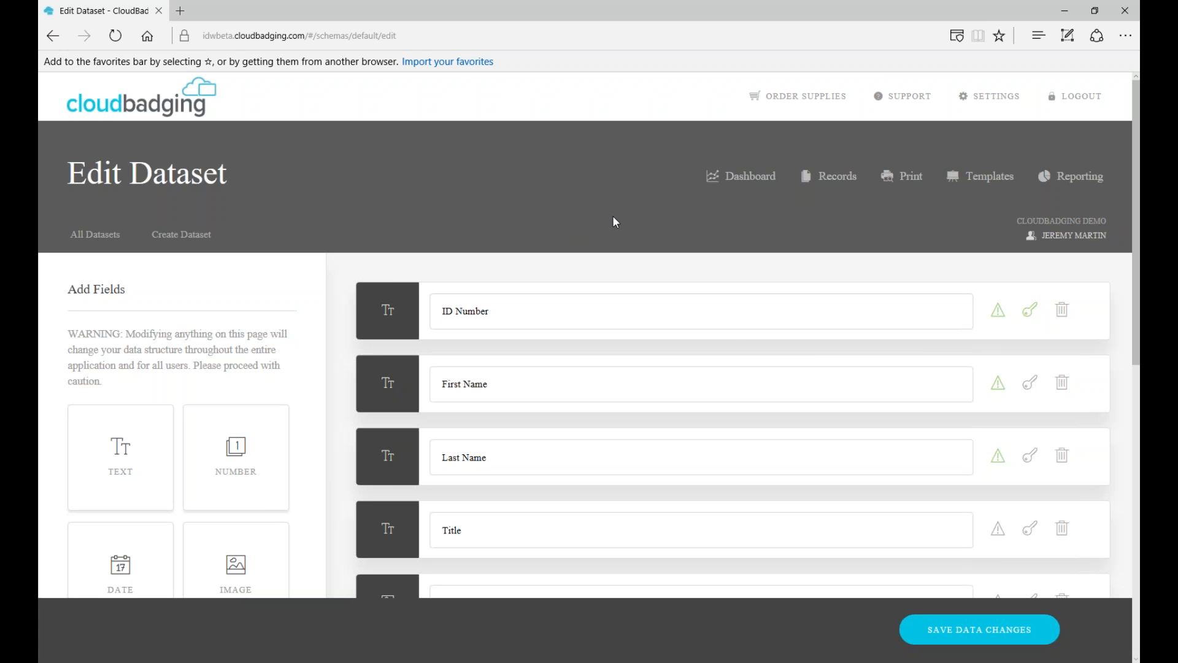
scroll(348, 141, down, 2)
scroll(330, 227, down, 2)
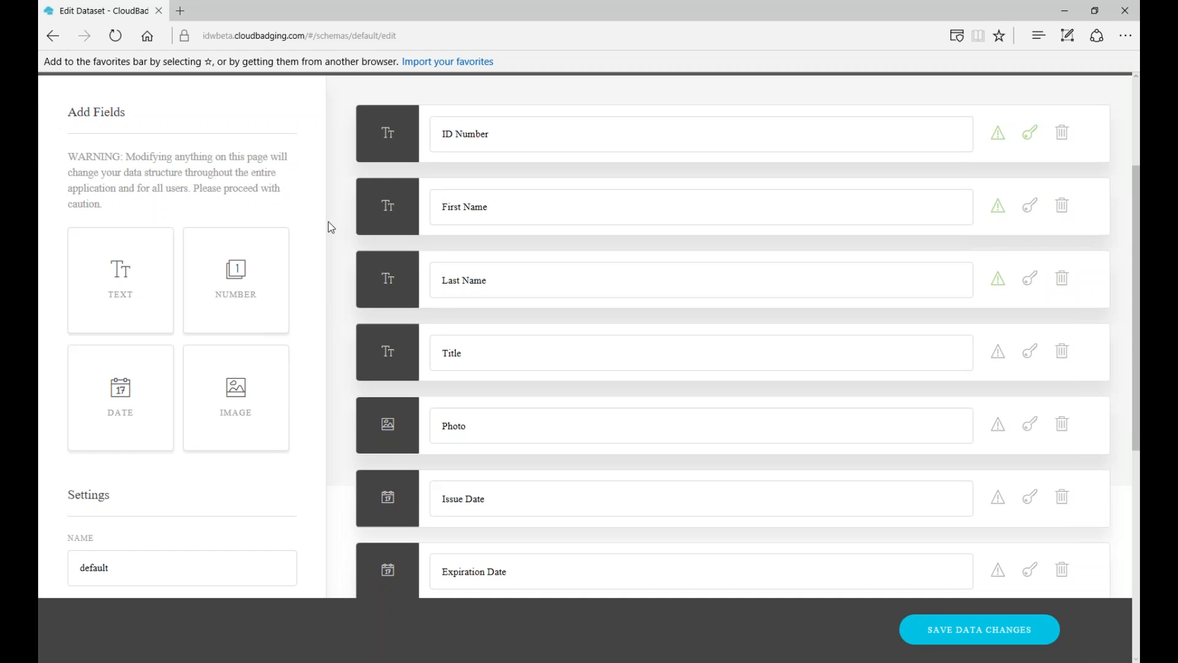
scroll(329, 223, down, 2)
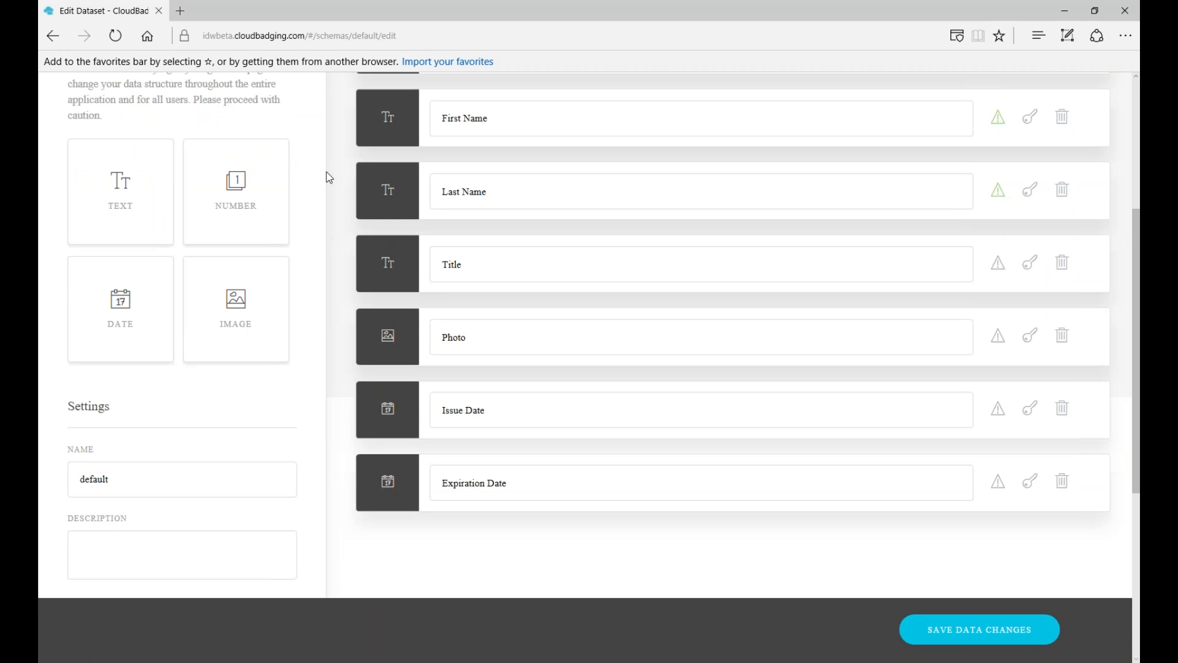
scroll(330, 263, up, 2)
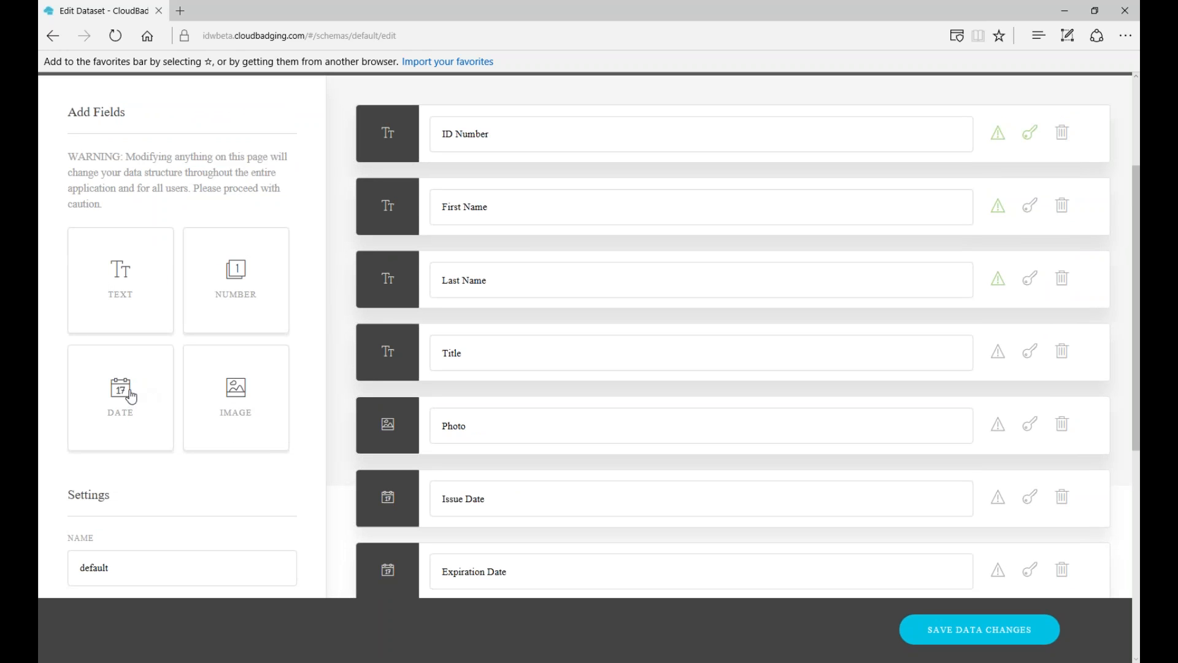
click(121, 275)
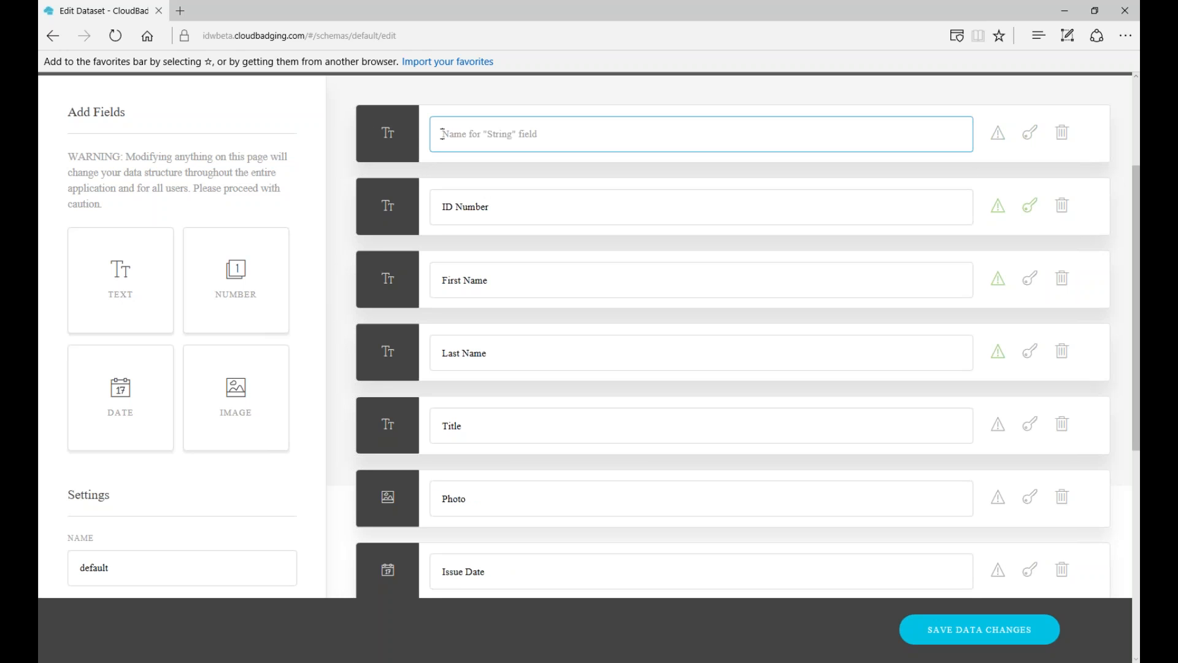
scroll(526, 137, up, 2)
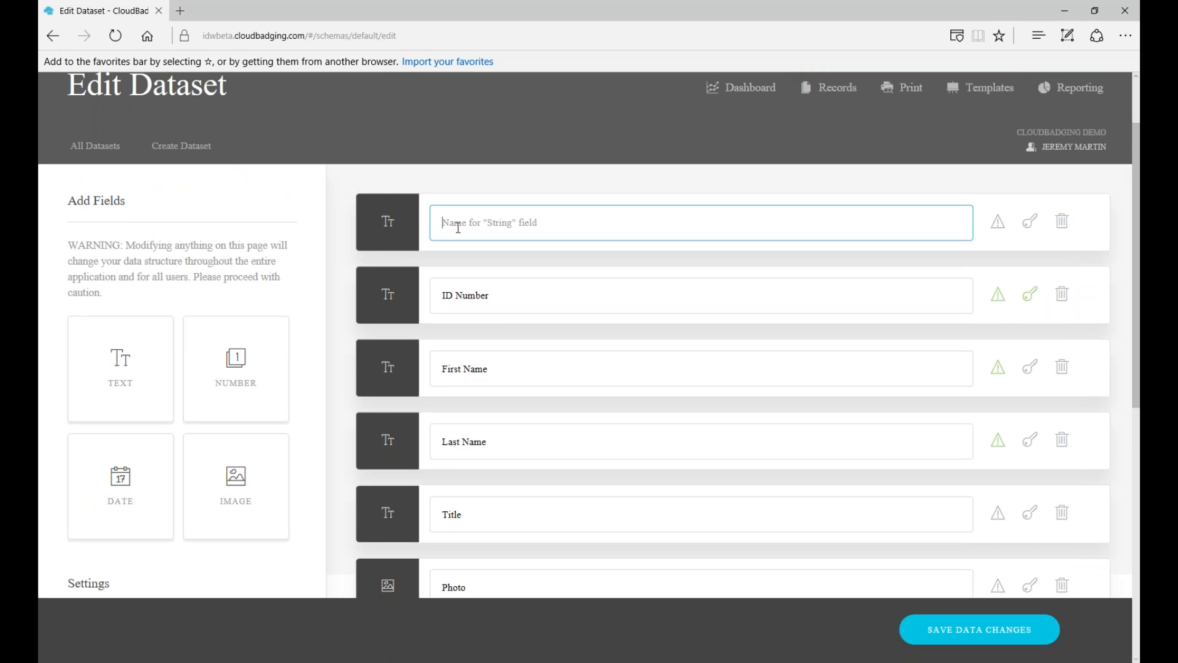
text(Label or Name)
Reorder the fields so that Label or Name sits between Last Name and Title
scroll(529, 236, down, 2)
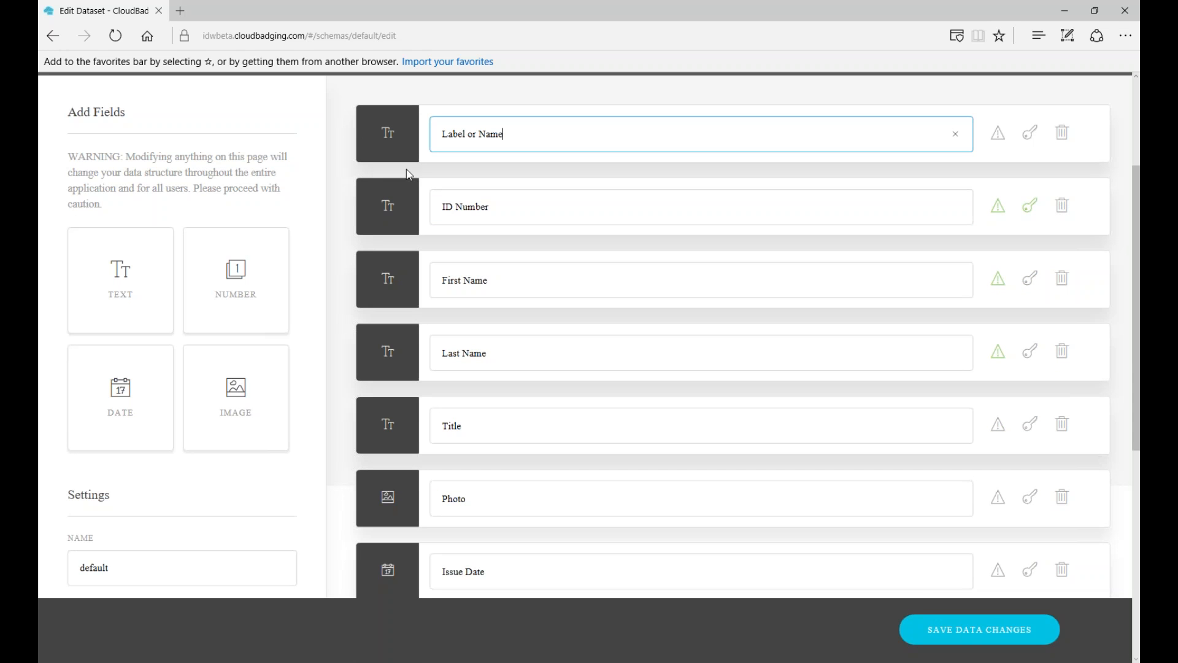
drag(384, 126, 389, 424)
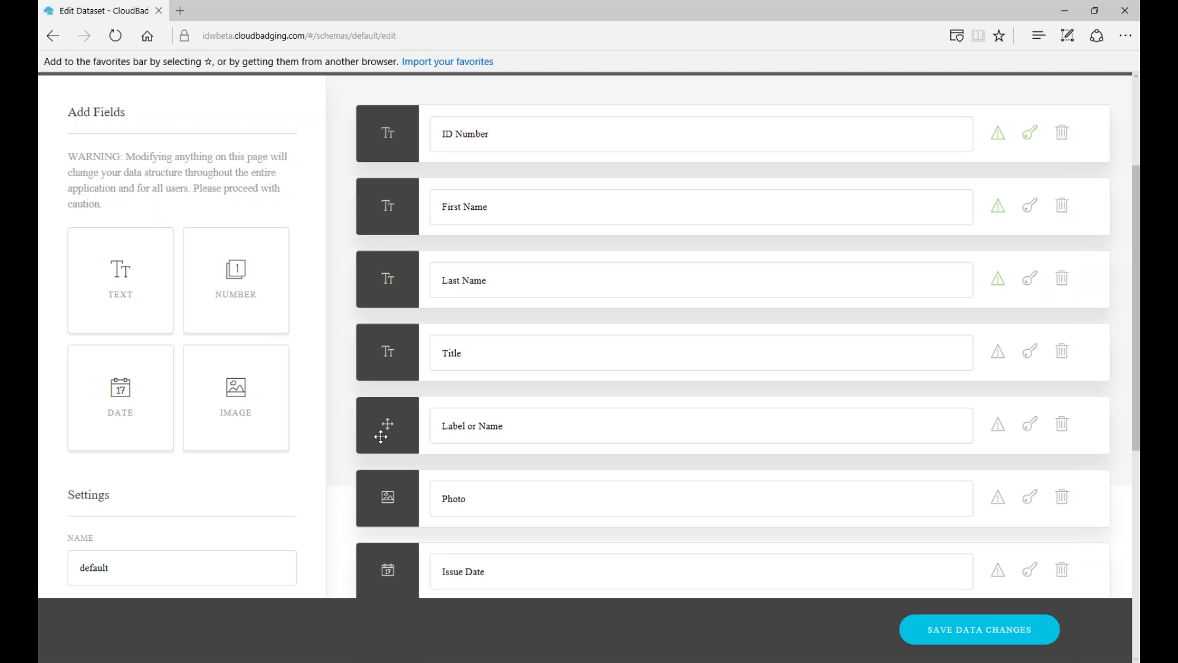
drag(381, 436, 390, 185)
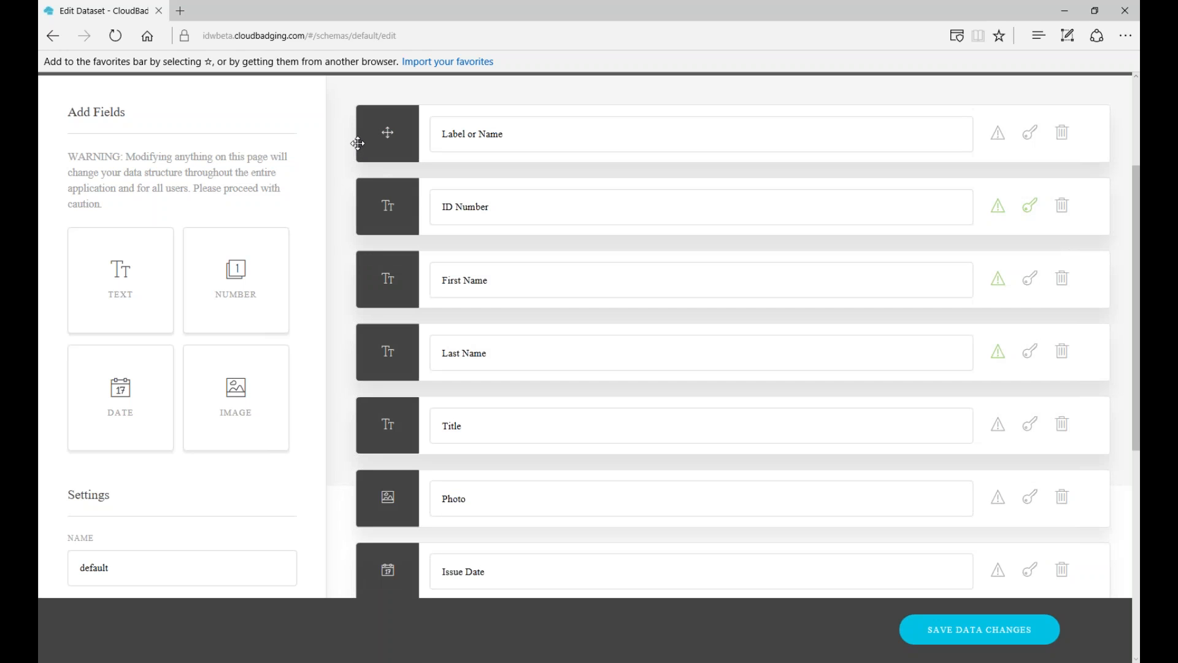
drag(398, 124, 399, 352)
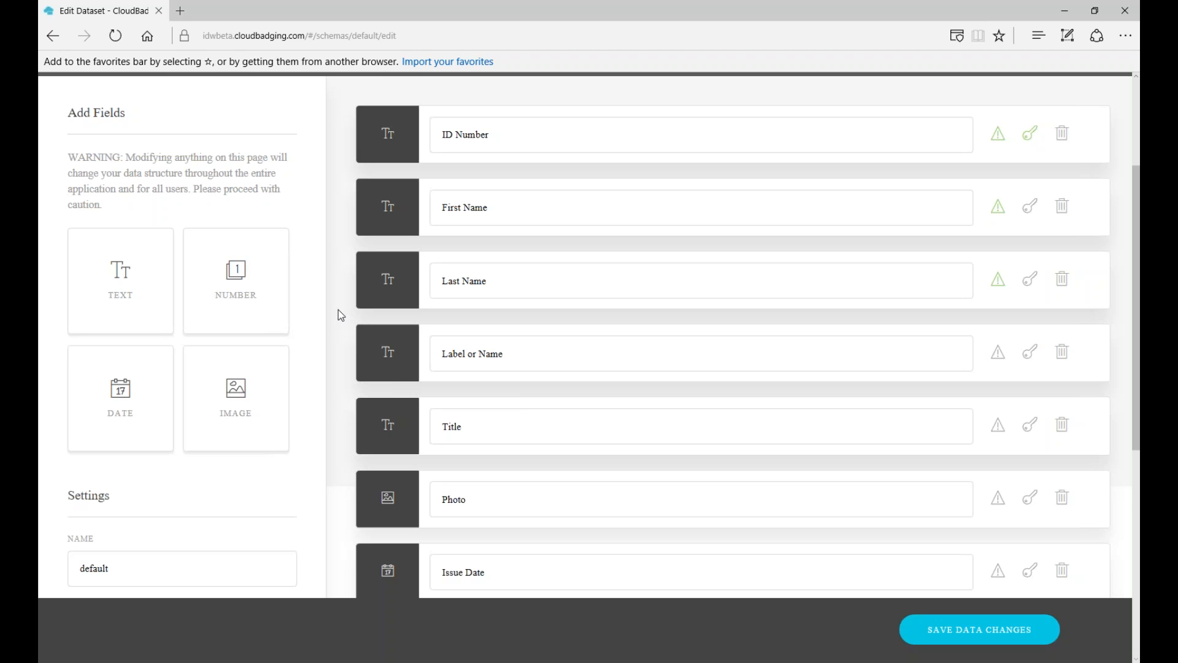
Examine the dataset's name, description and user access permission settings
scroll(338, 311, down, 5)
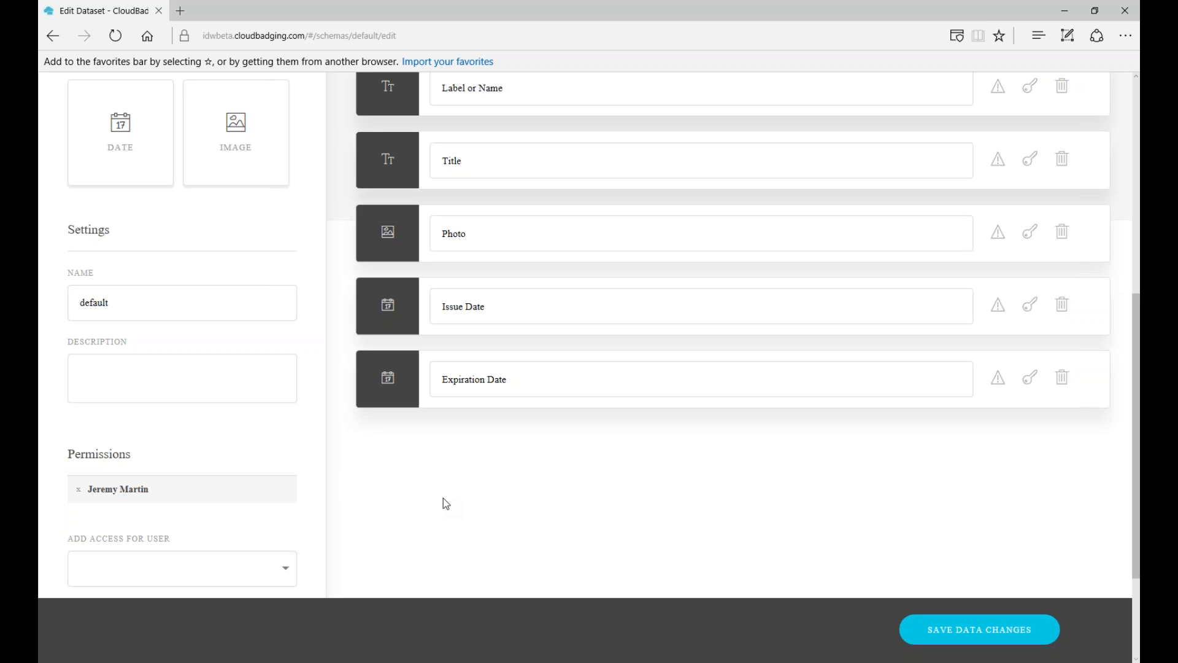
scroll(444, 498, down, 2)
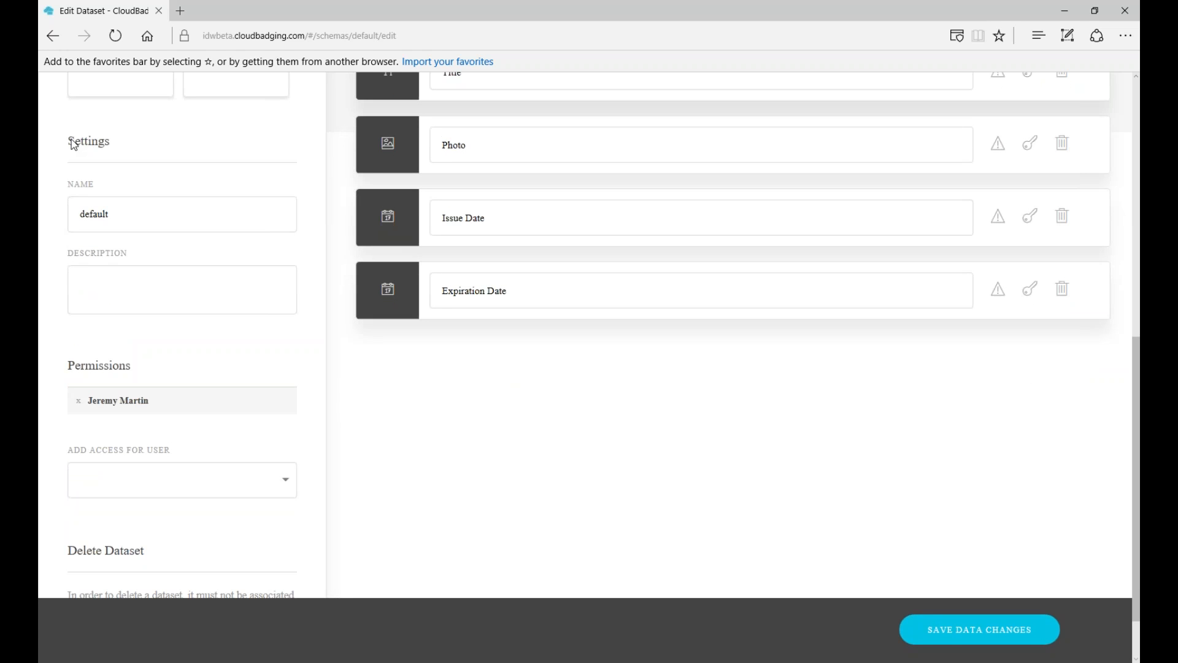
double_click(89, 215)
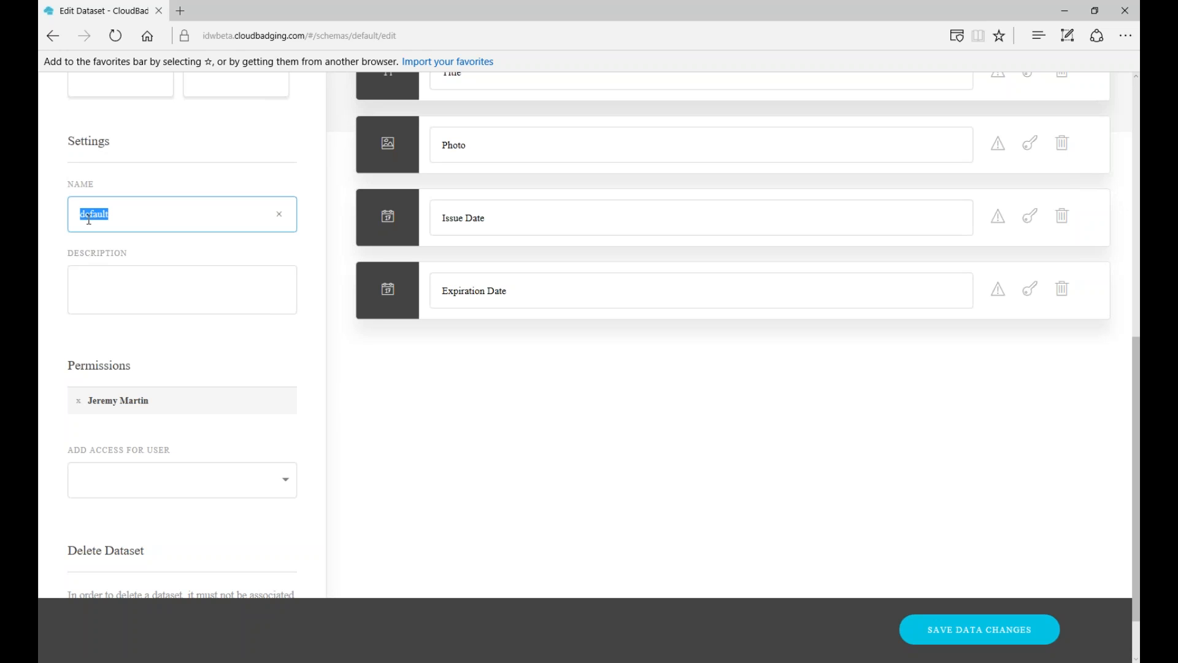
click(162, 293)
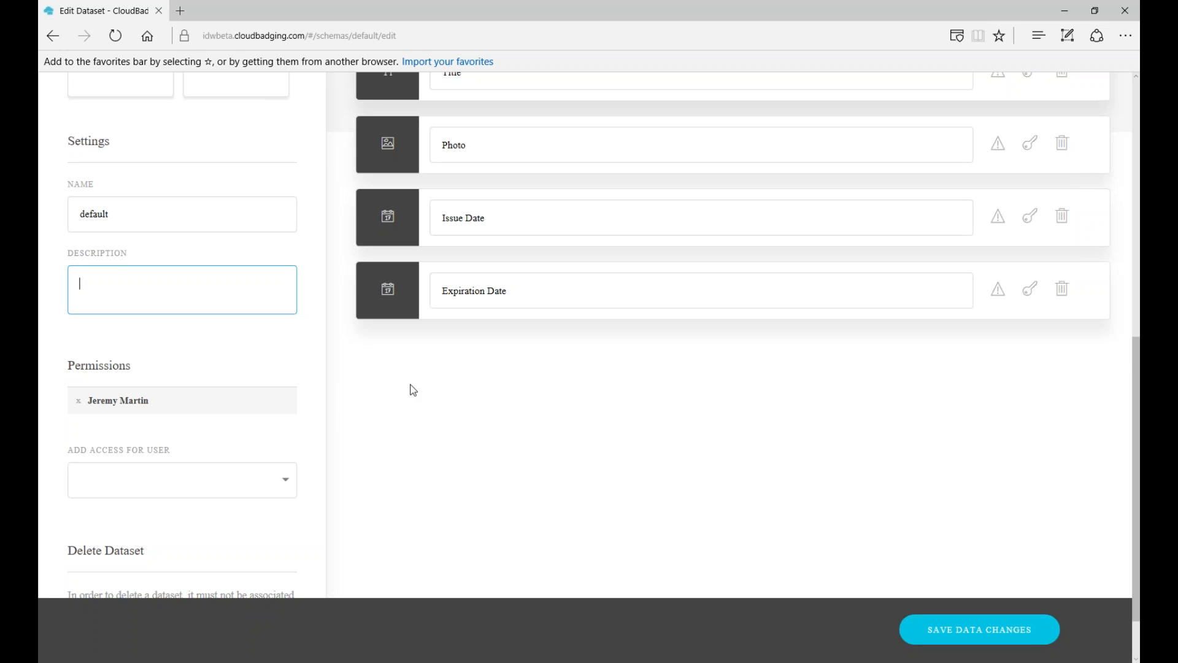
scroll(469, 410, down, 1)
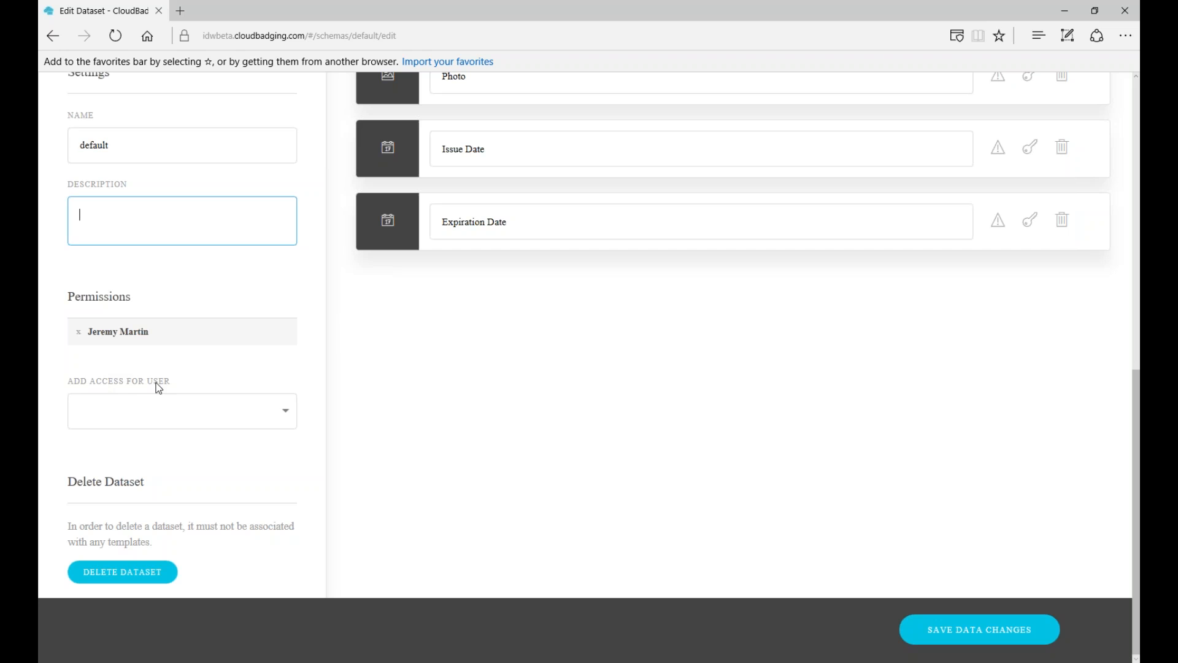
click(286, 415)
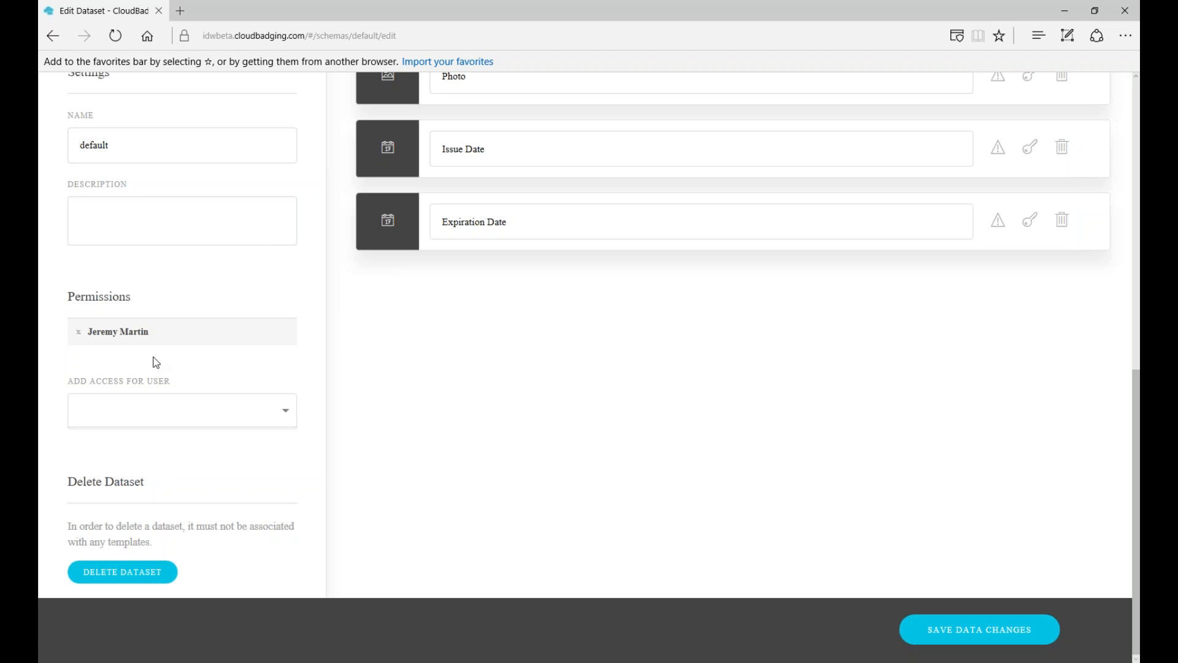
Review the dataset's full field list alongside its settings and available field types
scroll(482, 398, up, 3)
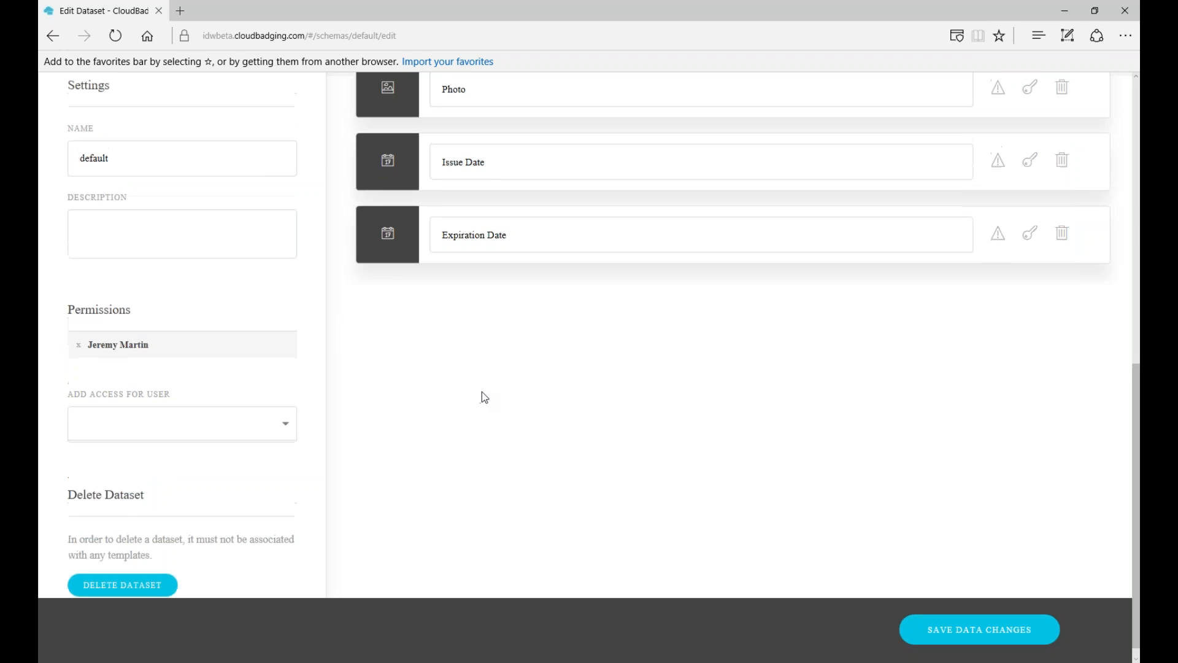
scroll(469, 424, up, 2)
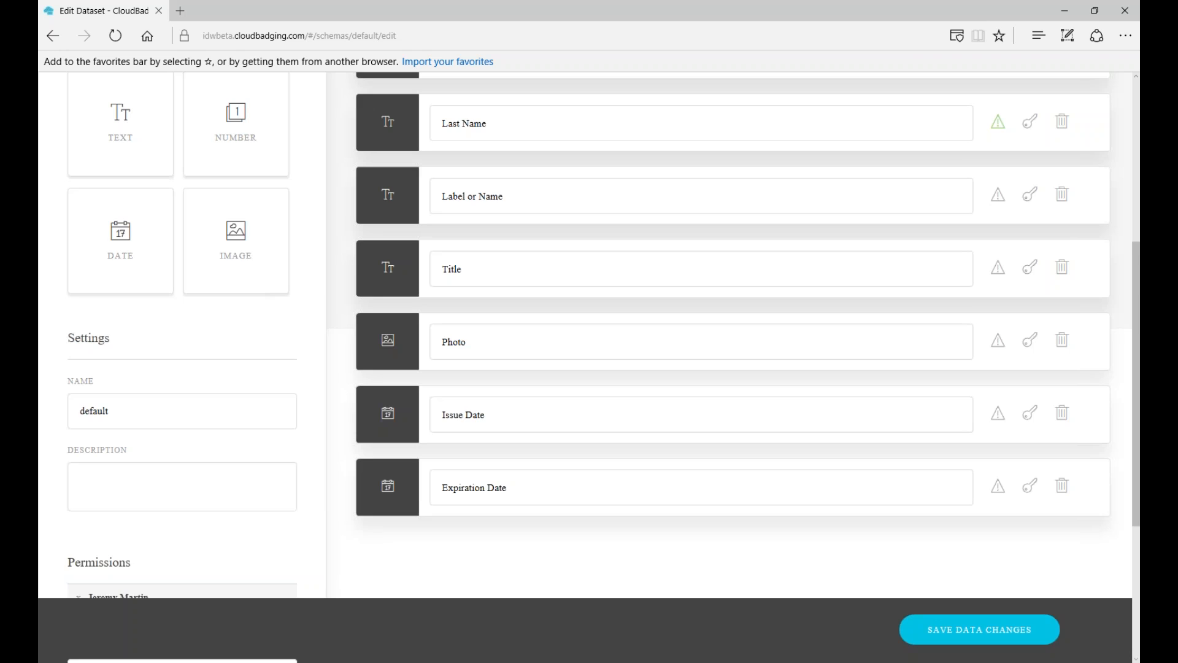
scroll(245, 411, down, 3)
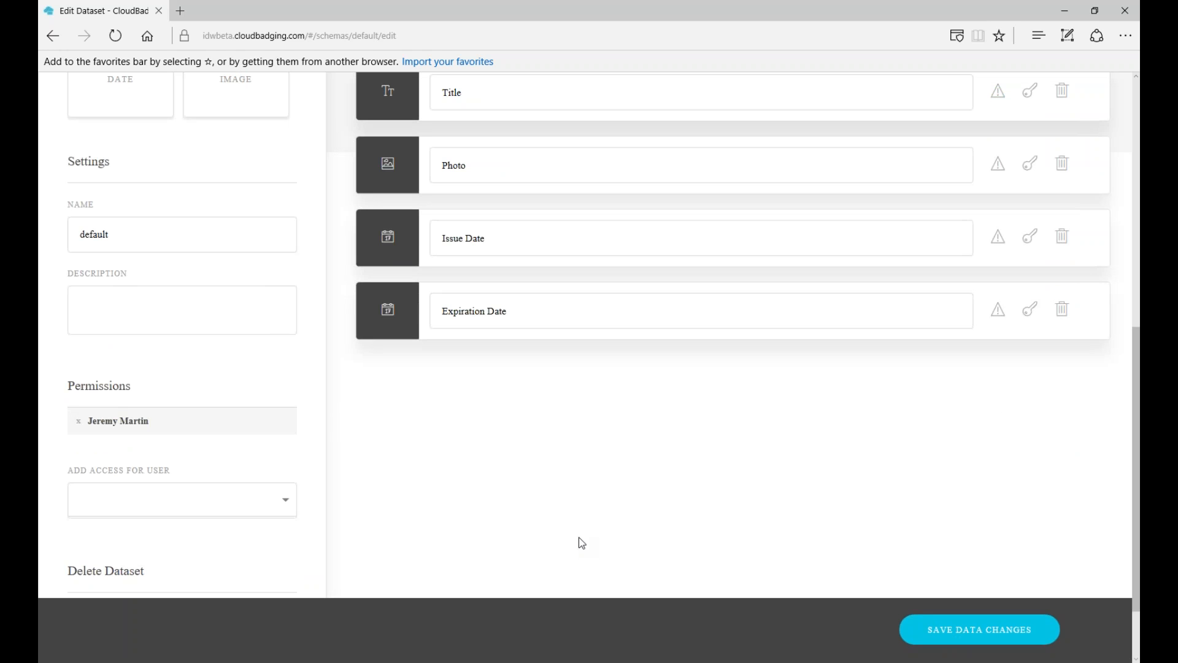
scroll(602, 532, up, 10)
scroll(602, 532, down, 2)
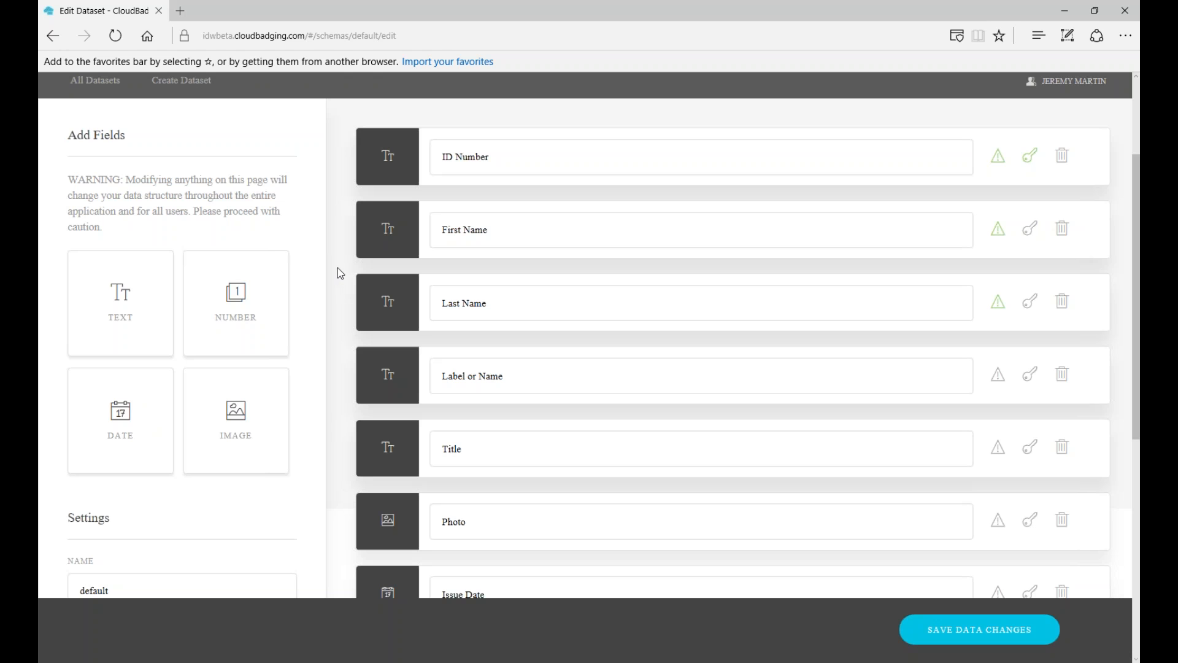
scroll(338, 267, down, 2)
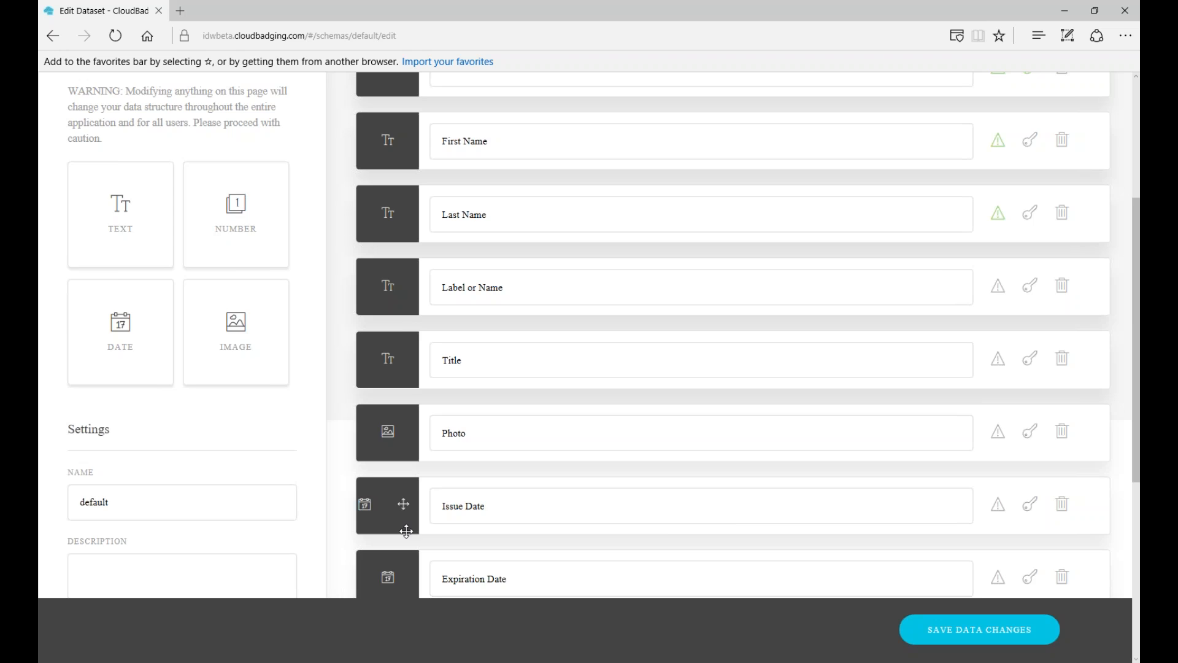
scroll(403, 503, down, 2)
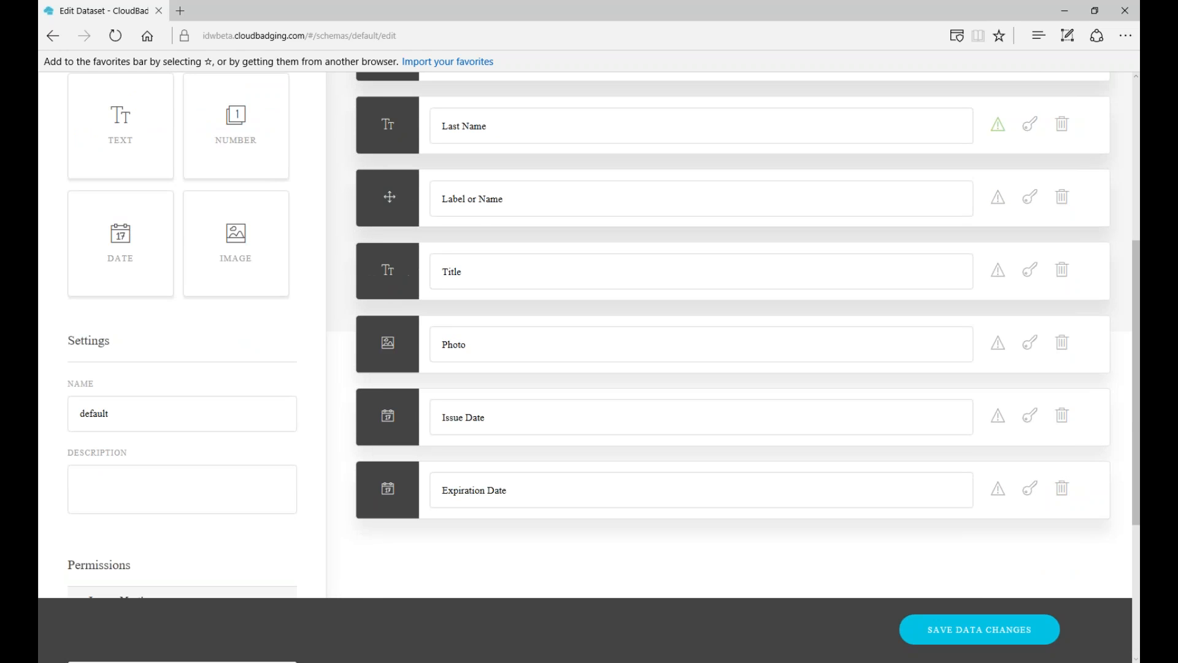
scroll(383, 178, up, 2)
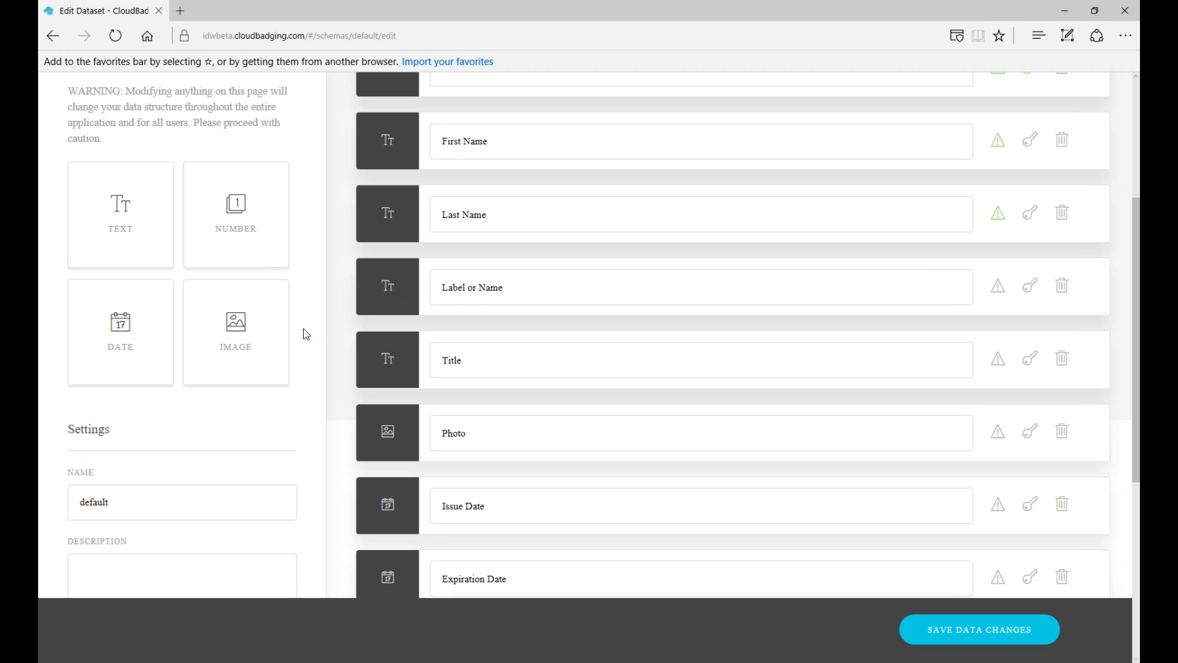
Delete the Issue Date and Expiration Date fields from the dataset
scroll(311, 350, down, 1)
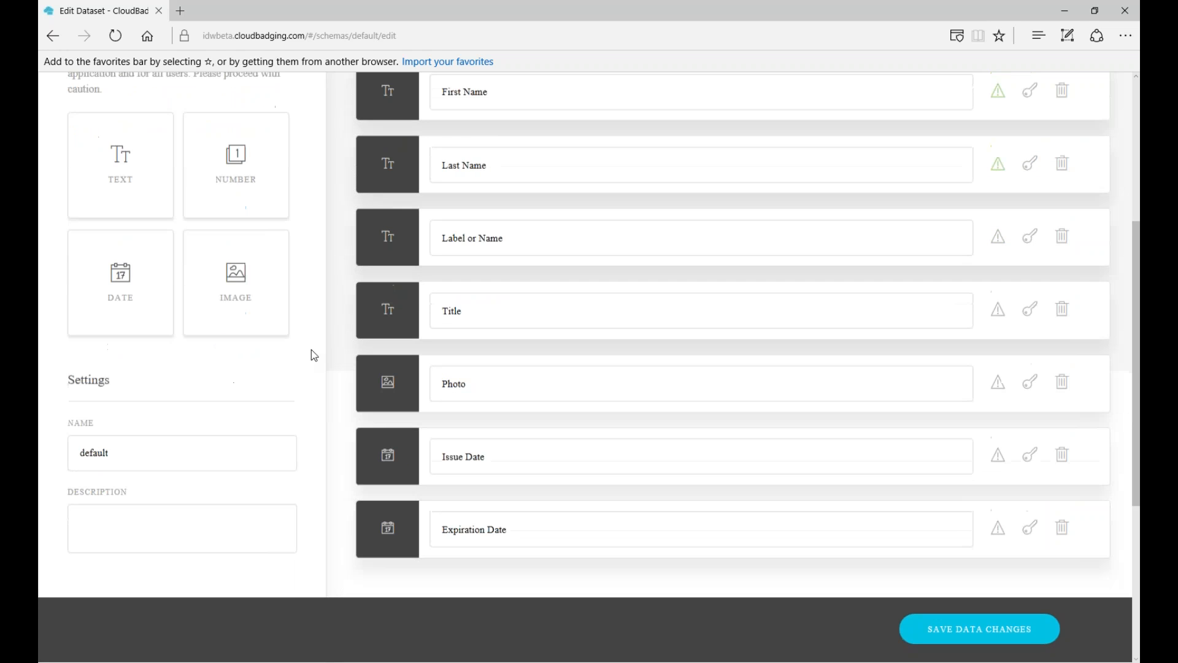
scroll(311, 349, down, 2)
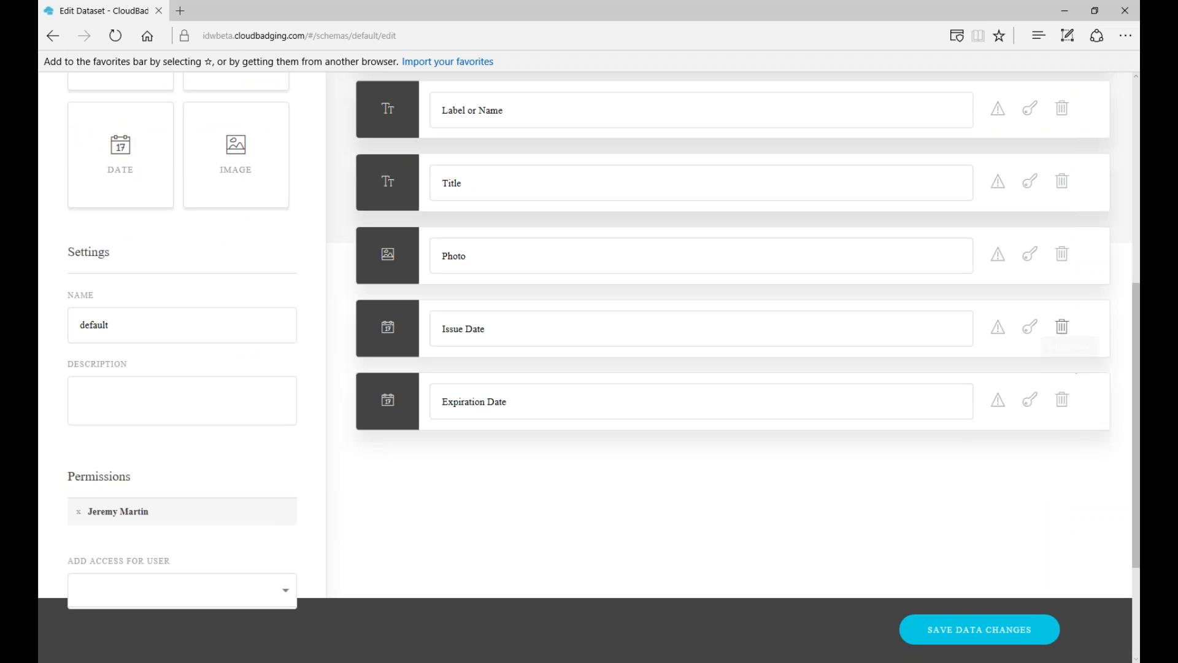
click(1063, 328)
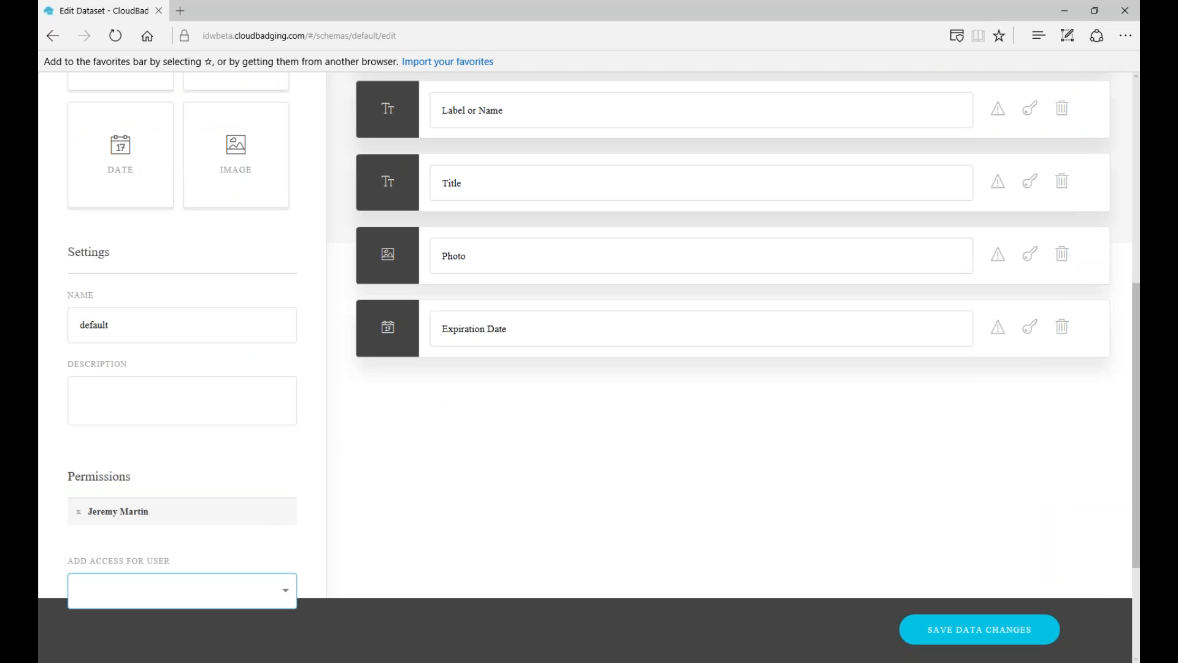
click(1062, 327)
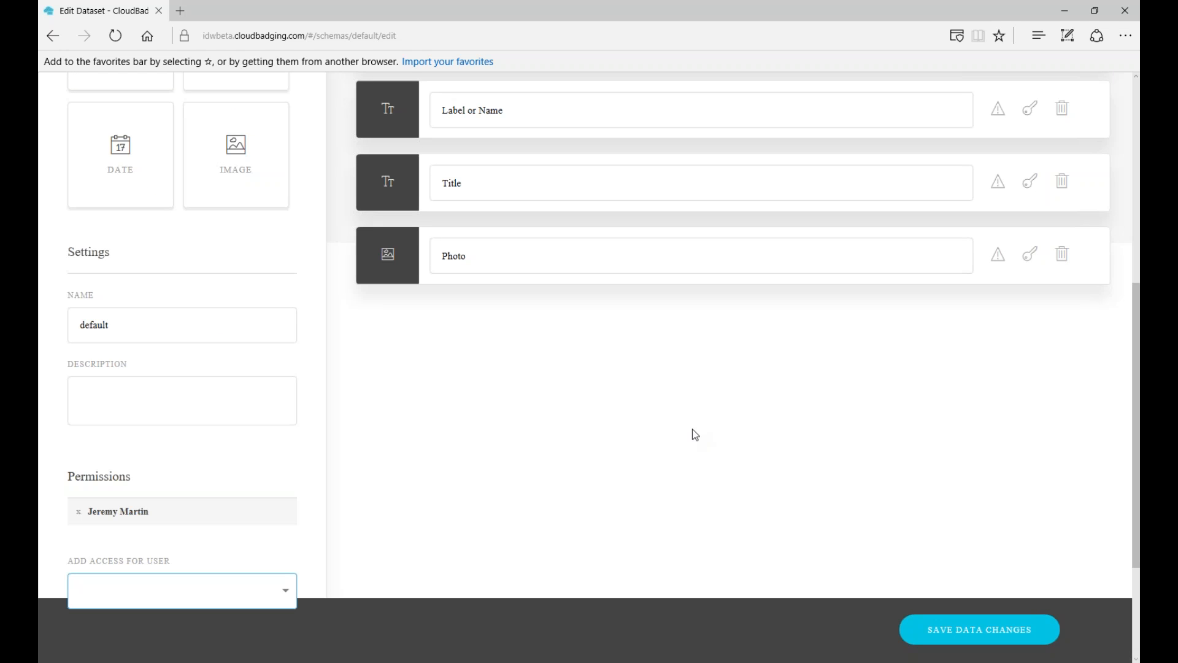
Add a text field named "Date of Issue" to the dataset
scroll(695, 435, up, 3)
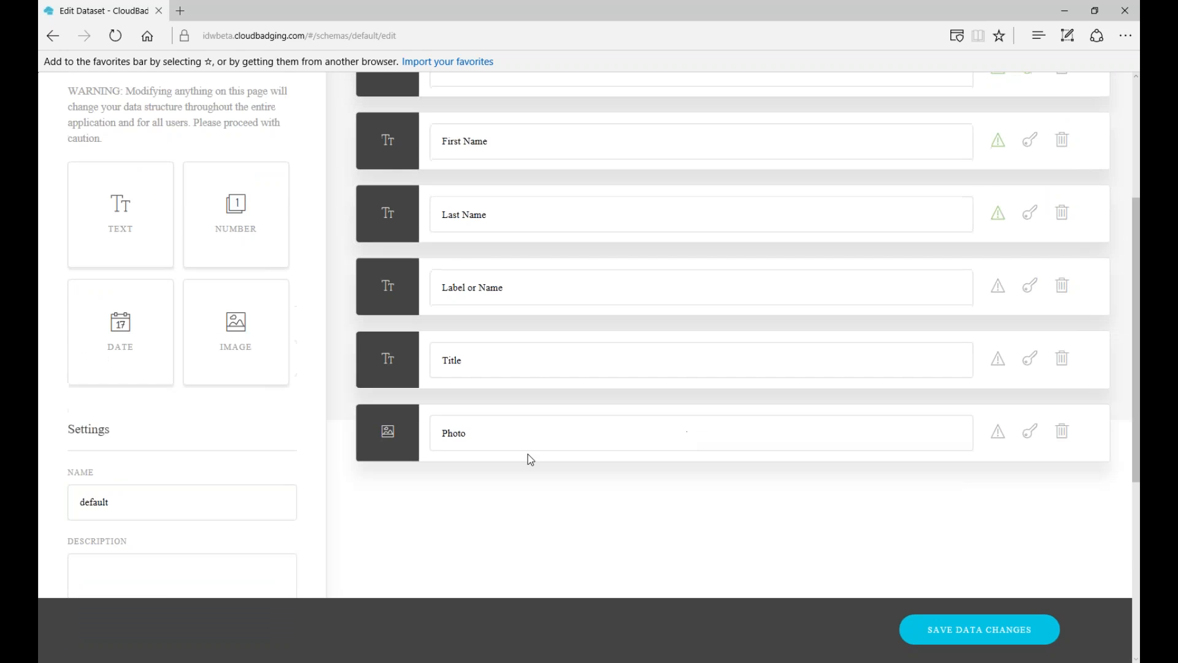
click(117, 230)
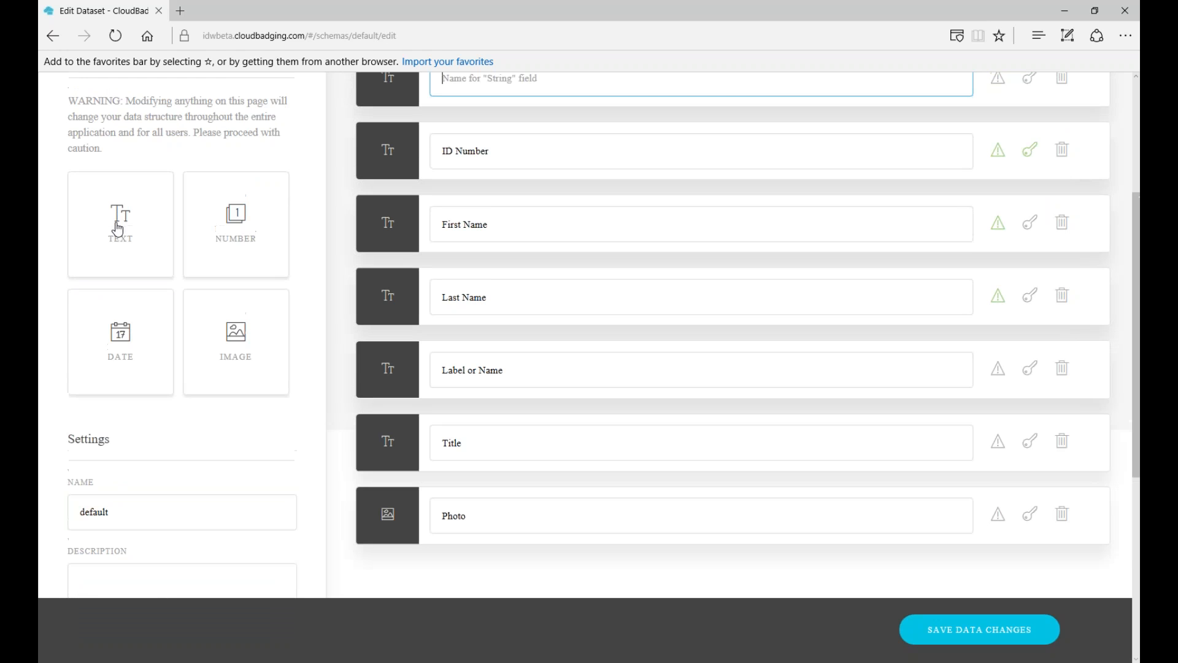
scroll(424, 170, up, 3)
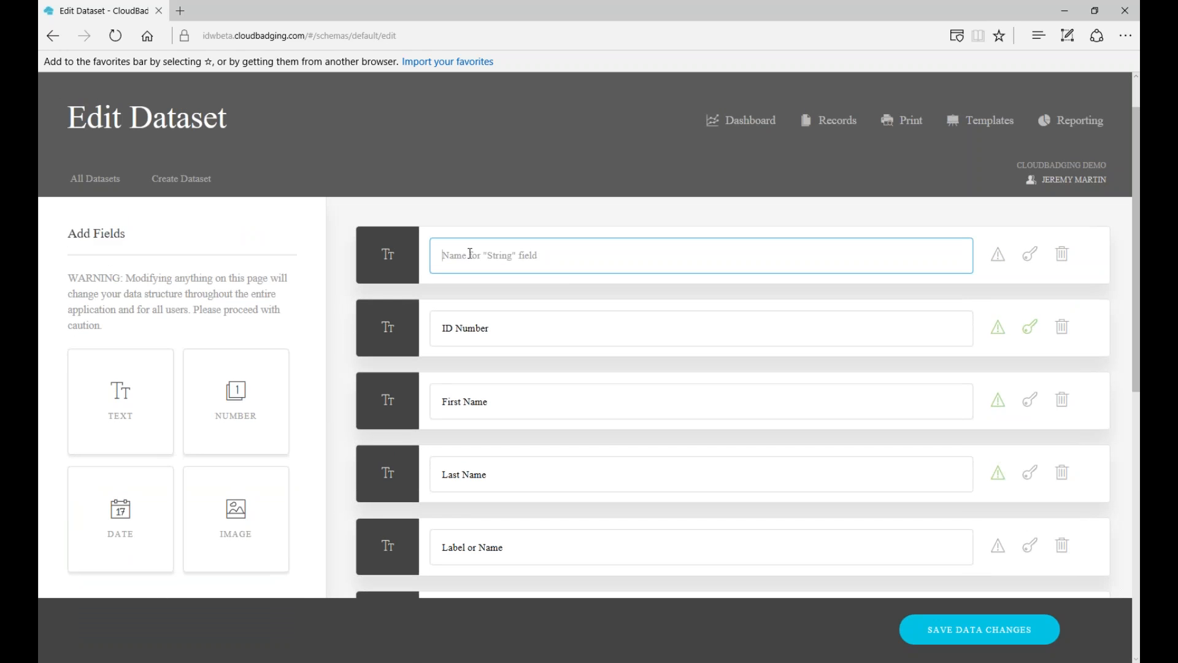
text(Date of Issue)
Move the Date of Issue field to the end of the list below Photo and save the dataset changes
drag(386, 252, 366, 380)
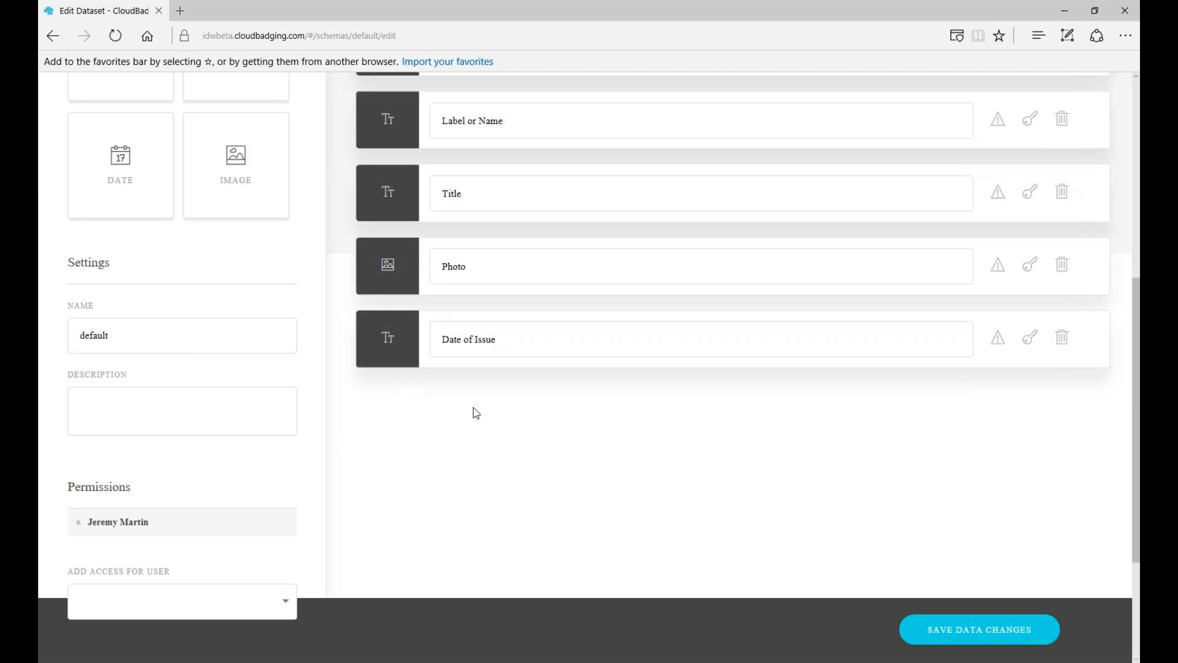
scroll(476, 411, up, 2)
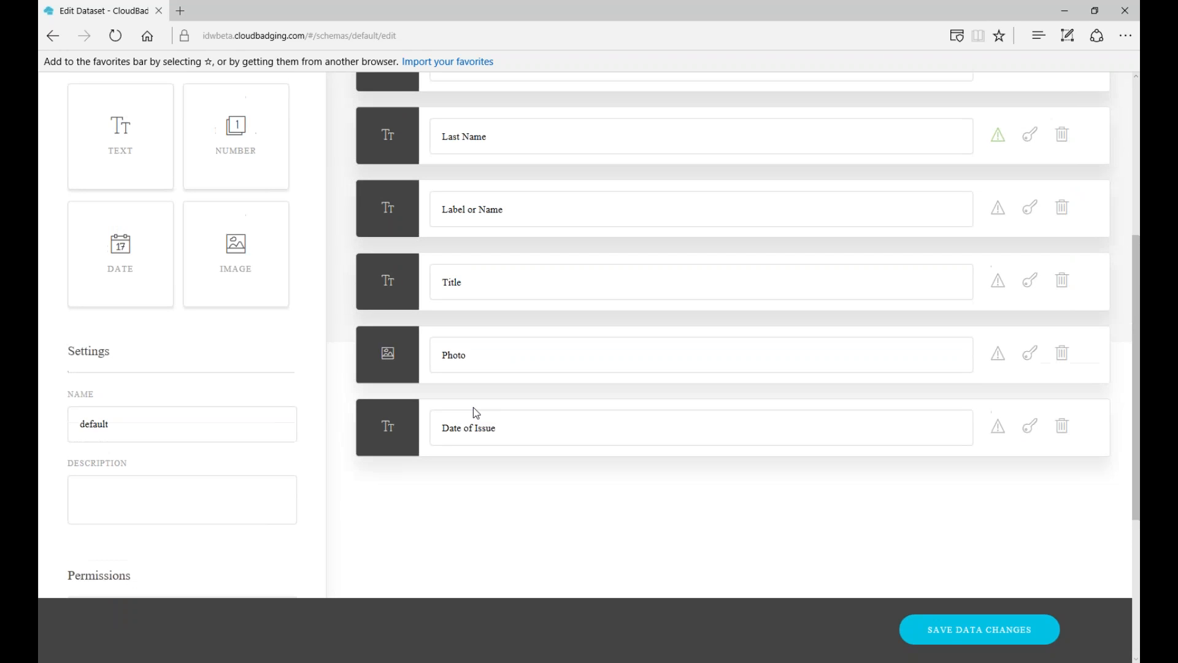
click(949, 632)
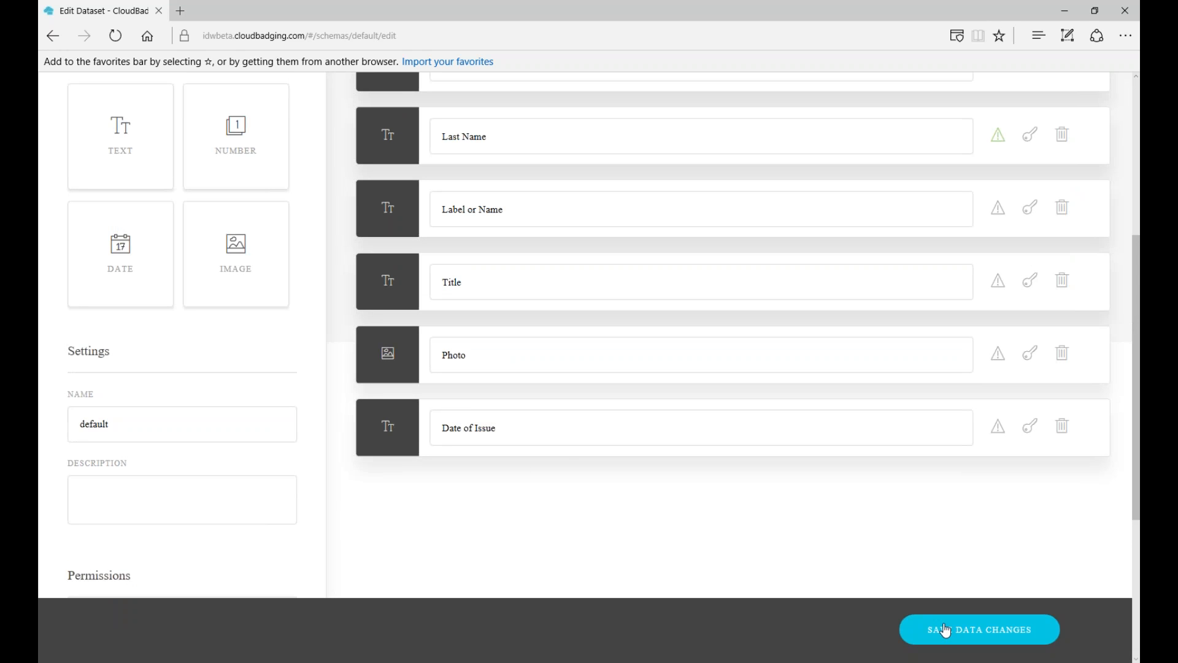